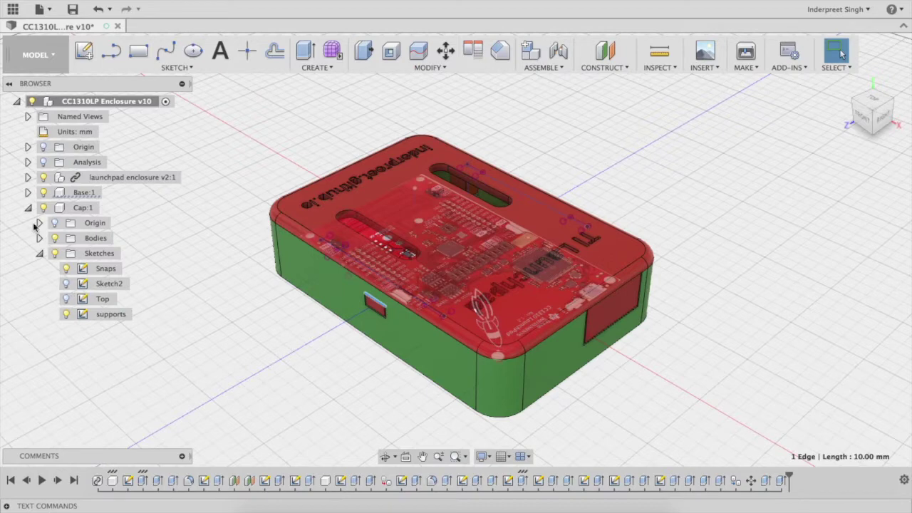
- Hide launchpad enclosure v2:1 and Base:1, then orbit to view the red cap's underside
{"action": "left_click", "coordinate": [43, 177]}
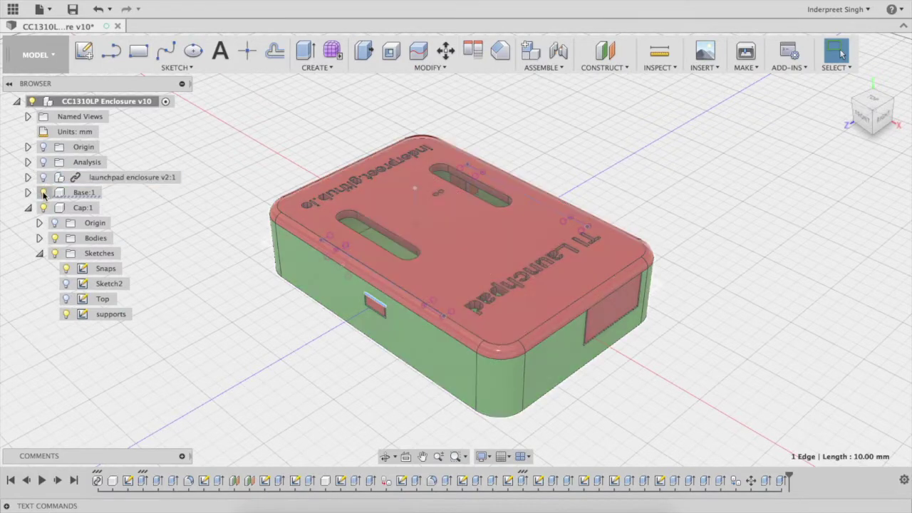
{"action": "left_click", "coordinate": [43, 192]}
{"action": "middle_click_drag", "start_coordinate": [523, 246], "coordinate": [575, 249], "text": "shift"}
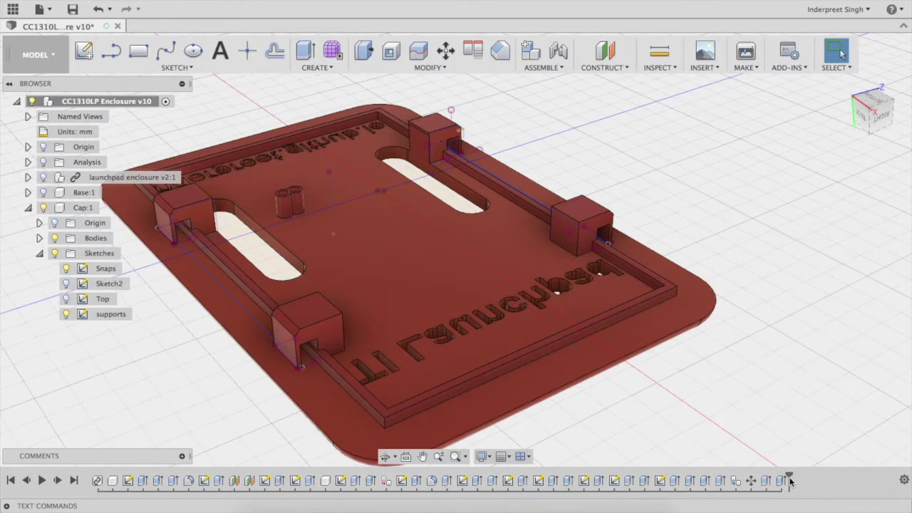
- Roll back the timeline and delete the Extrude5 feature from the design history
{"action": "mouse_move", "coordinate": [788, 480]}
{"action": "left_mouse_down"}
{"action": "mouse_move", "coordinate": [576, 482]}
{"action": "mouse_move", "coordinate": [591, 481]}
{"action": "left_mouse_up"}
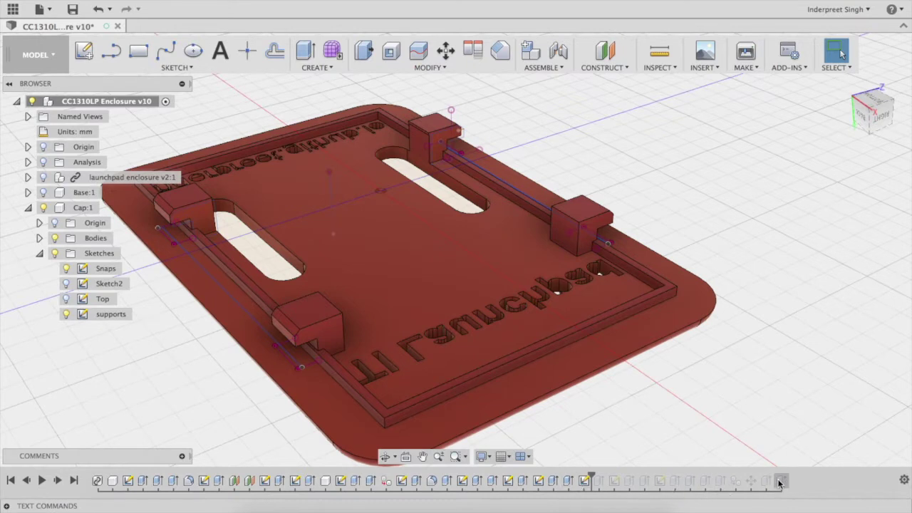
{"action": "left_click", "coordinate": [598, 482]}
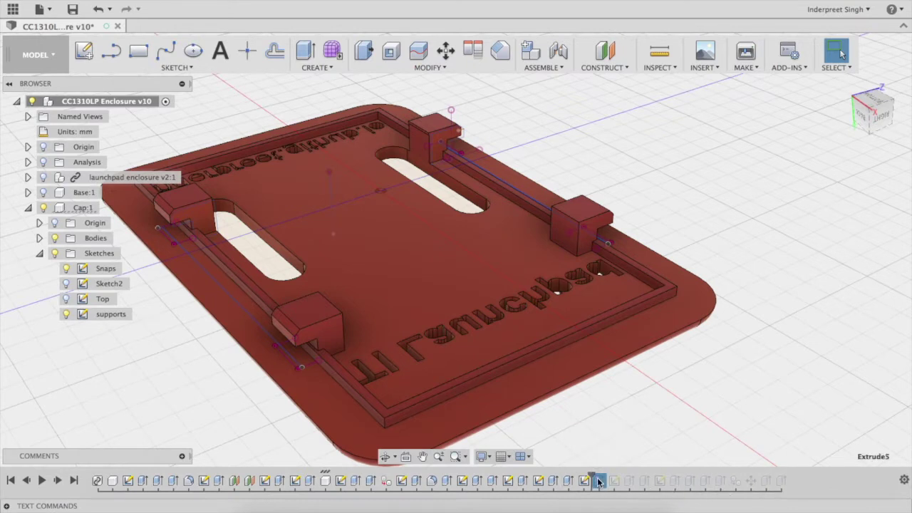
{"action": "right_click", "coordinate": [599, 482]}
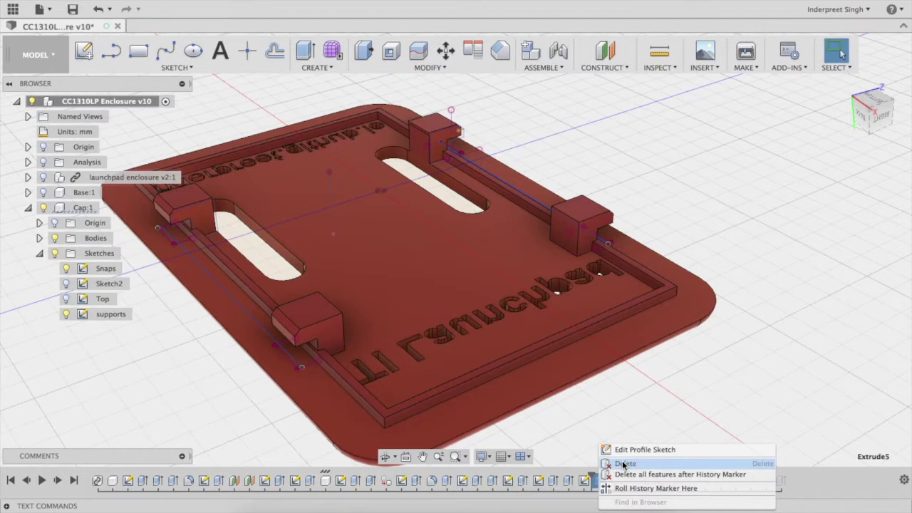
{"action": "left_click", "coordinate": [625, 464]}
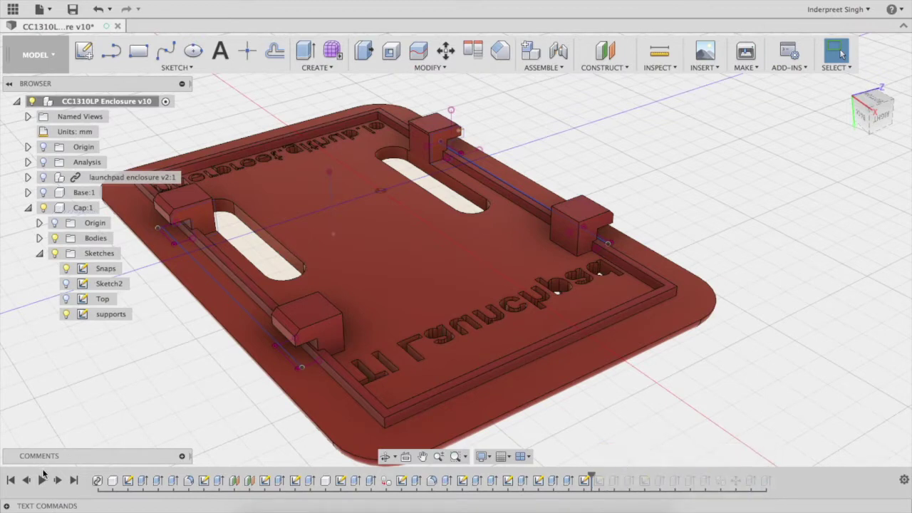
- Restore the full history, then roll the history marker back to the Snaps sketch
{"action": "left_click", "coordinate": [73, 481]}
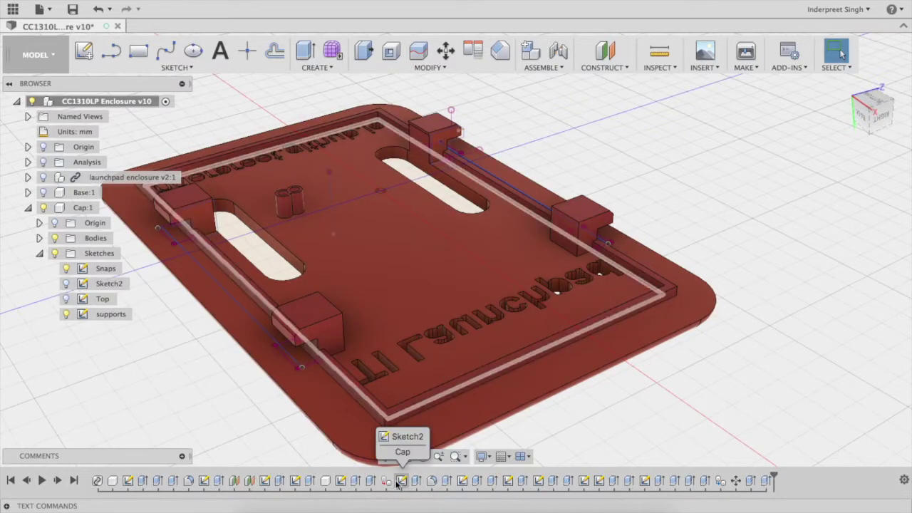
{"action": "left_click", "coordinate": [341, 481]}
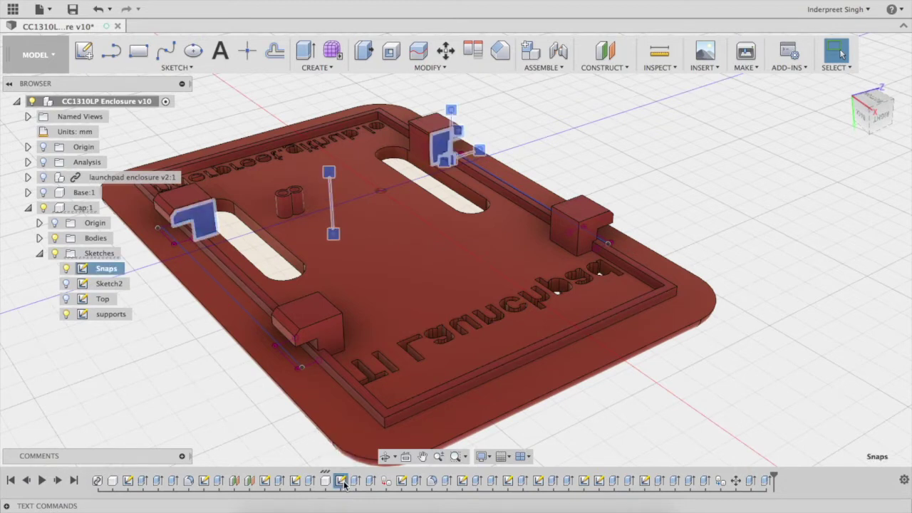
{"action": "key", "text": "Escape"}
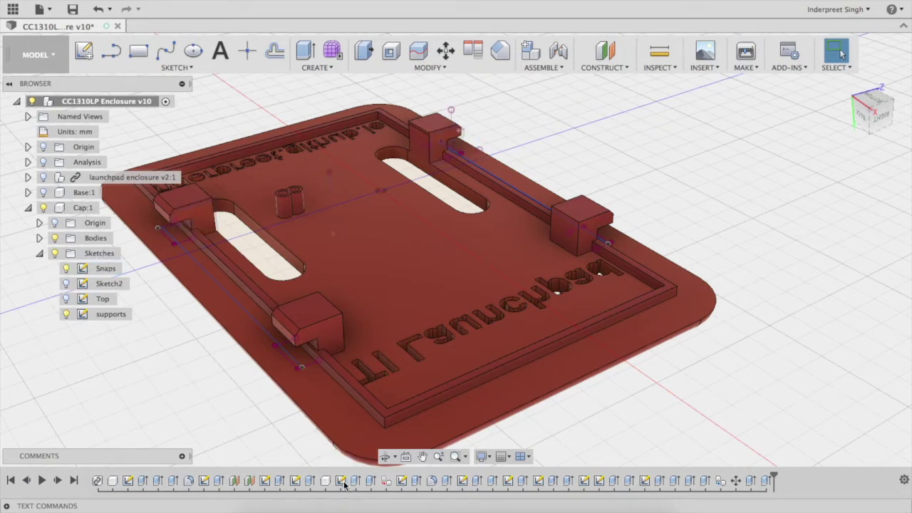
{"action": "left_click", "coordinate": [341, 482]}
{"action": "right_click", "coordinate": [343, 482]}
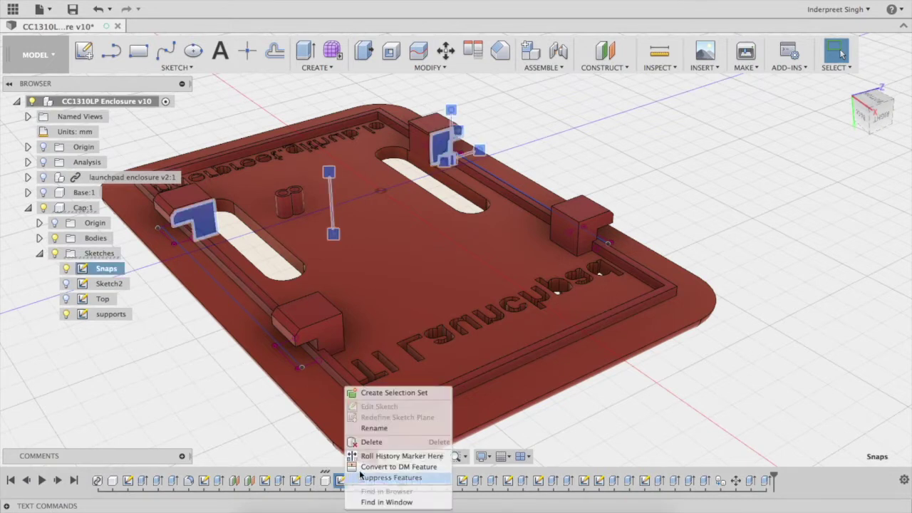
{"action": "left_click", "coordinate": [374, 462]}
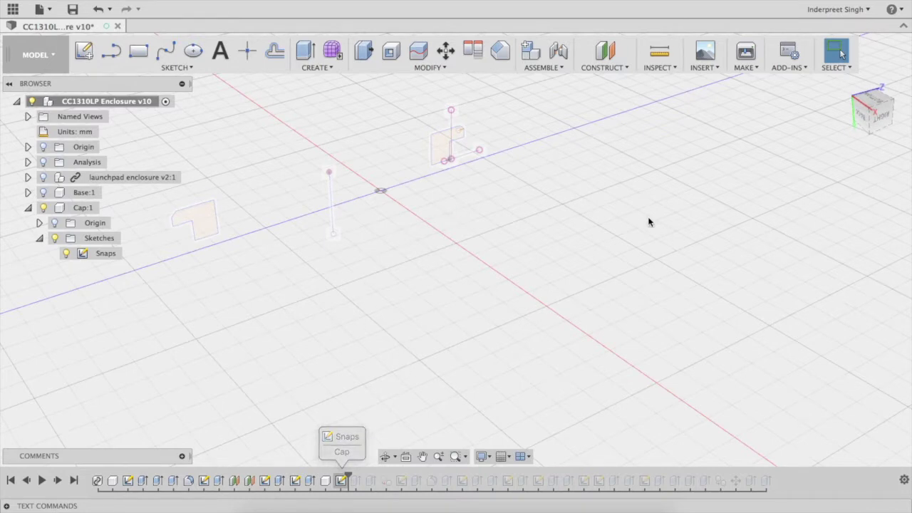
- Switch to the Right view and edit the Snaps sketch, zoomed onto the left L profile
{"action": "left_click", "coordinate": [885, 120]}
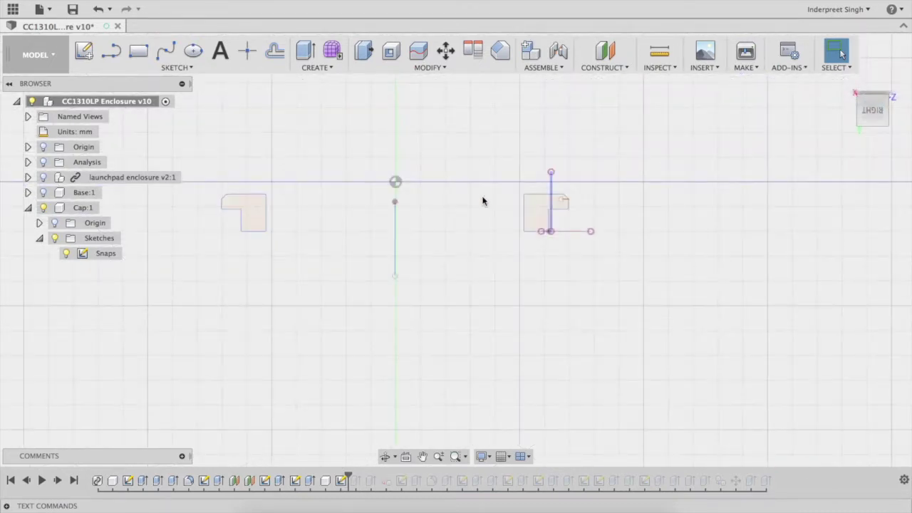
{"action": "scroll", "coordinate": [482, 201], "scroll_direction": "up", "scroll_amount": 3}
{"action": "scroll", "coordinate": [514, 179], "scroll_direction": "down", "scroll_amount": 2}
{"action": "scroll", "coordinate": [429, 176], "scroll_direction": "up", "scroll_amount": 1}
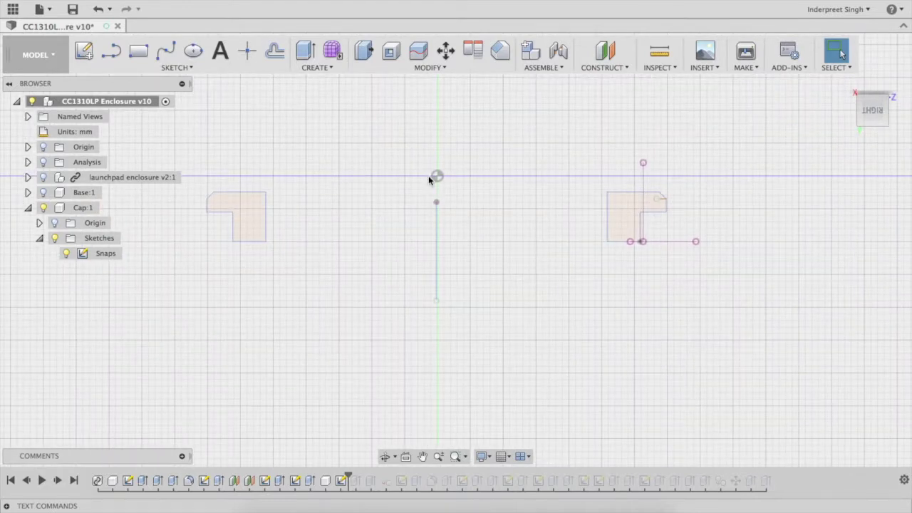
{"action": "scroll", "coordinate": [428, 175], "scroll_direction": "down", "scroll_amount": 1}
{"action": "double_click", "coordinate": [85, 254]}
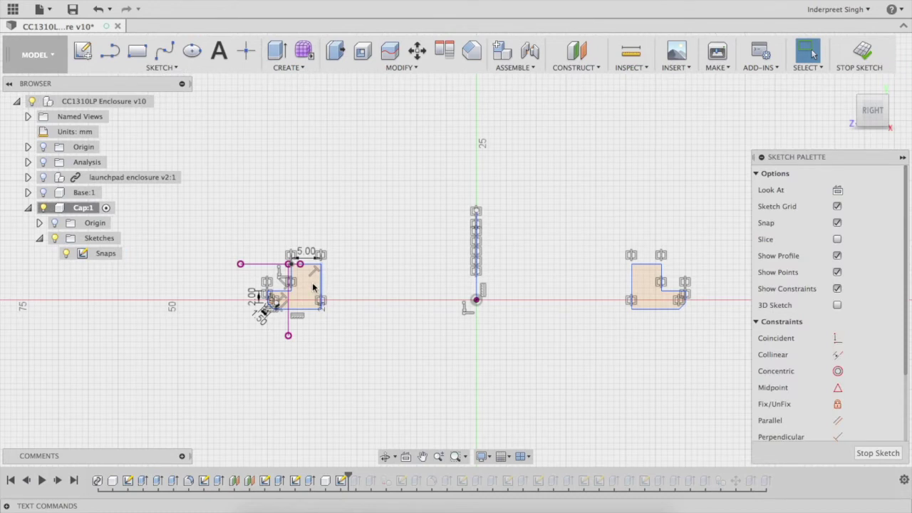
{"action": "scroll", "coordinate": [263, 281], "scroll_direction": "up", "scroll_amount": 5}
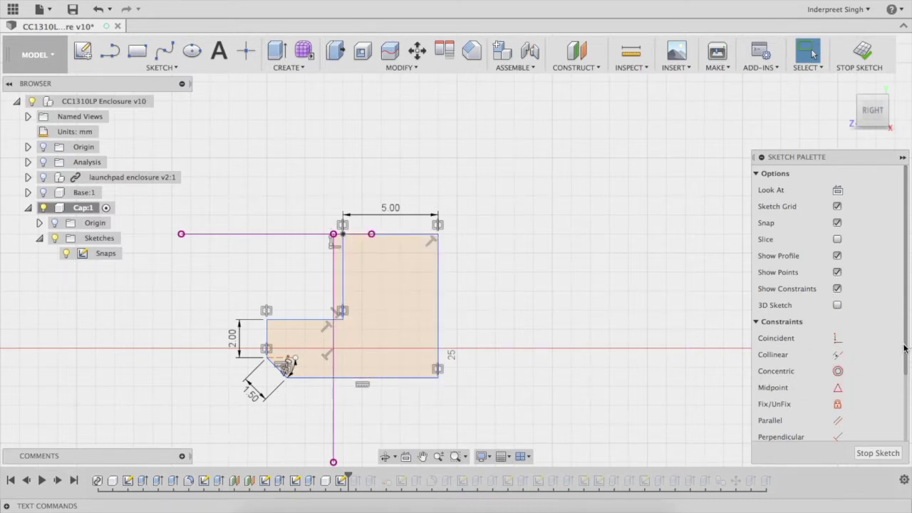
- Fix the vertical inner line of the L-shaped clip profile with Fix/UnFix
{"action": "left_click_drag", "start_coordinate": [906, 336], "coordinate": [906, 407]}
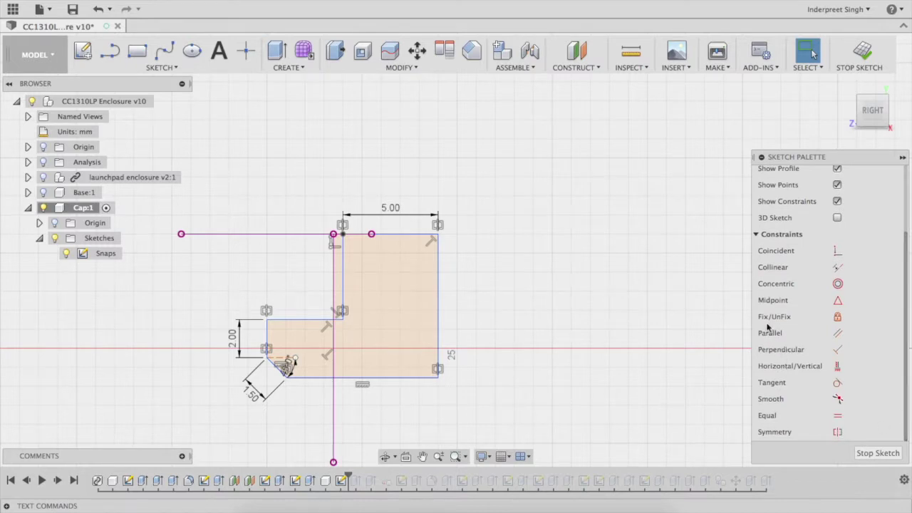
{"action": "left_click", "coordinate": [838, 317]}
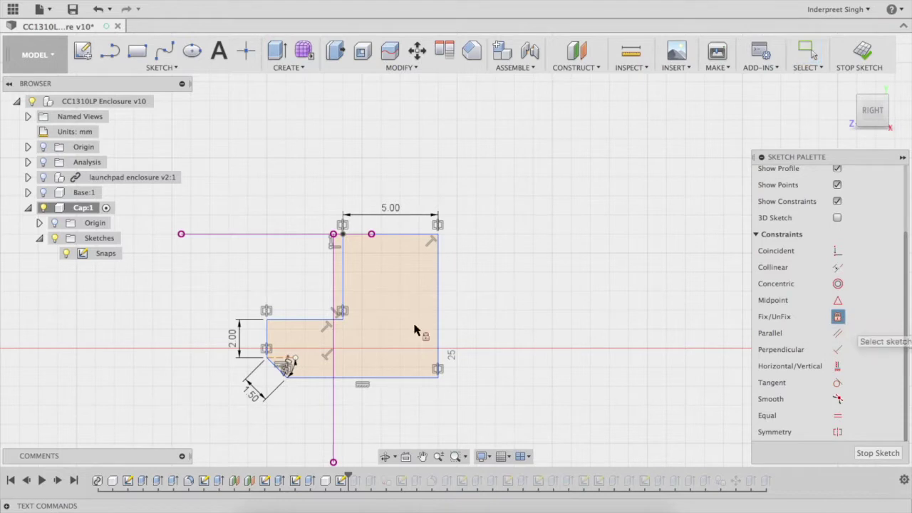
{"action": "left_click", "coordinate": [343, 255]}
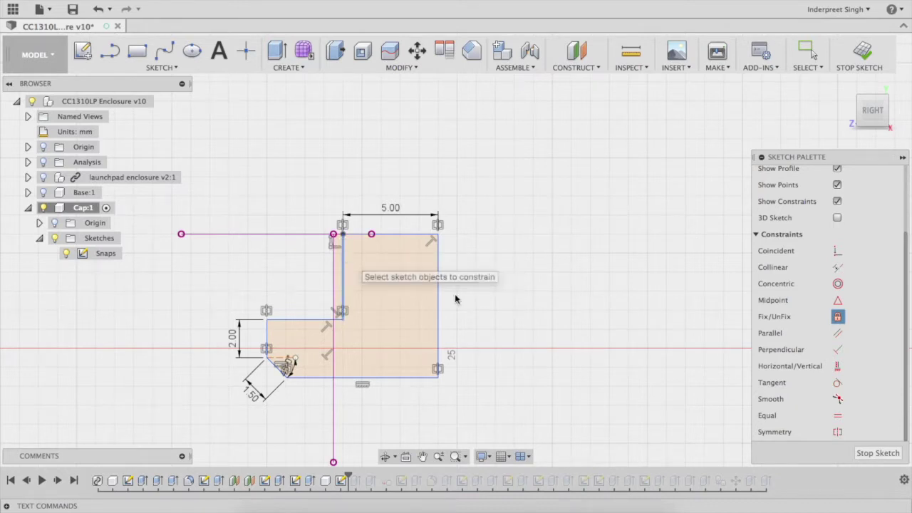
{"action": "left_click", "coordinate": [342, 285]}
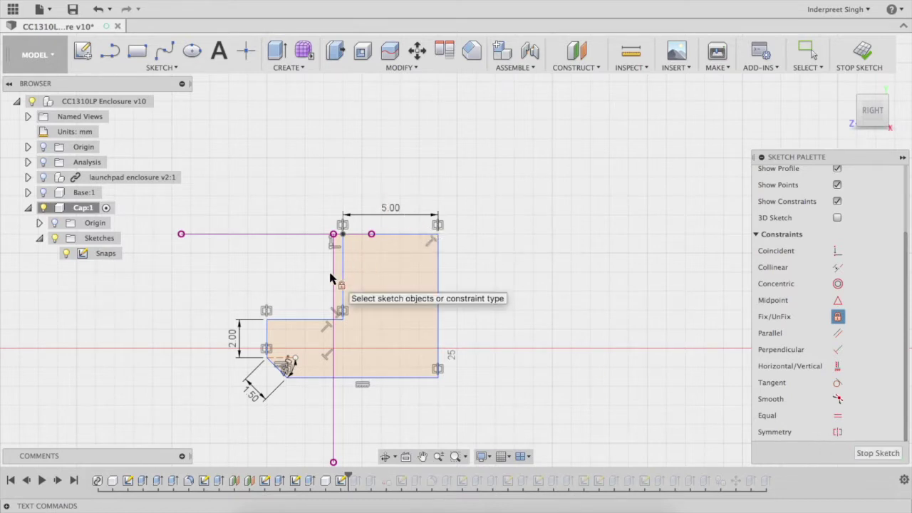
{"action": "key", "text": "Escape"}
{"action": "left_click", "coordinate": [398, 211]}
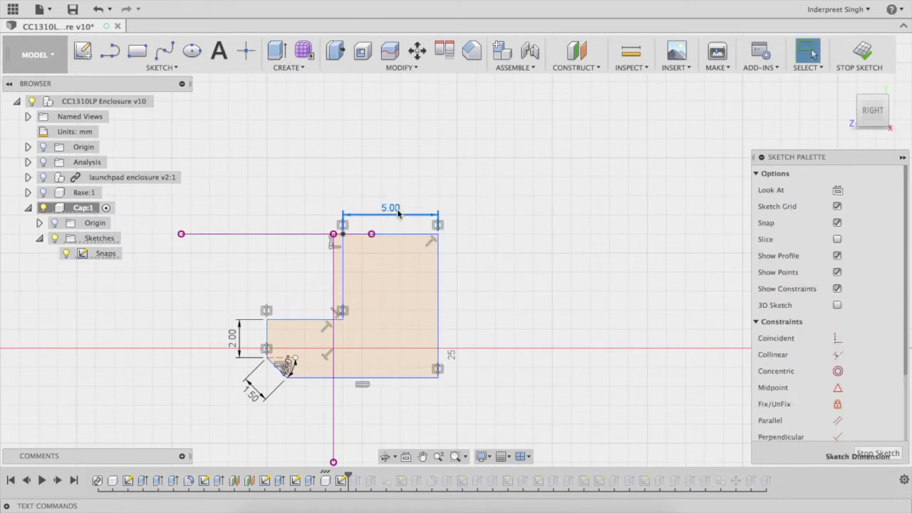
- Change the clip arm's 5.00 width dimension to 1.6 mm
{"action": "double_click", "coordinate": [398, 210]}
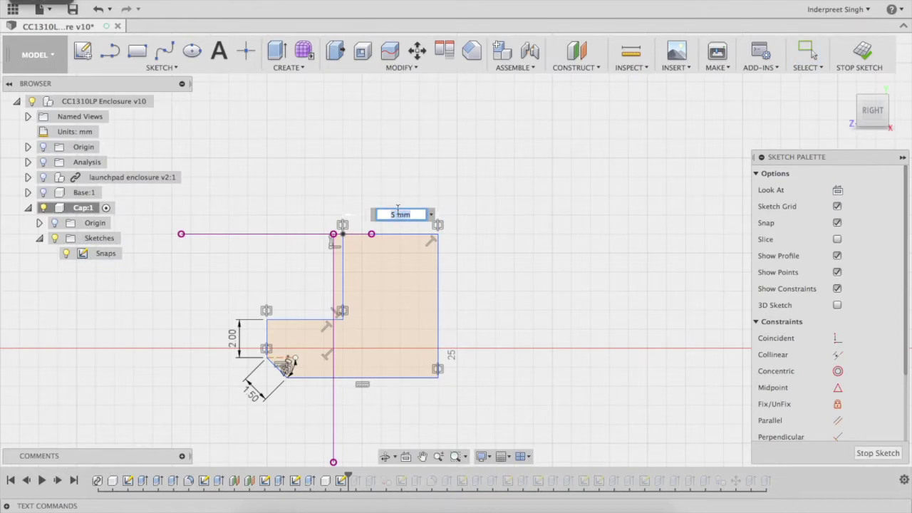
{"action": "type", "text": "1.6mm"}
{"action": "key", "text": "Return"}
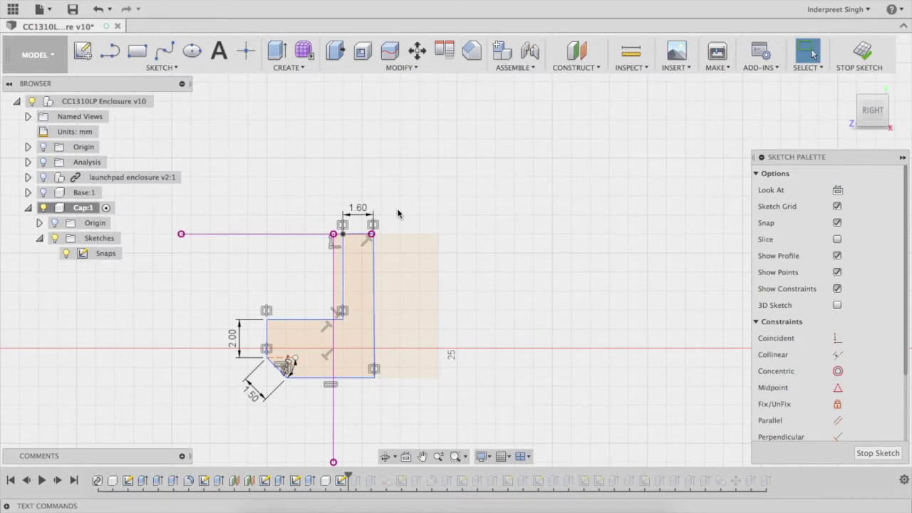
{"action": "scroll", "coordinate": [214, 261], "scroll_direction": "up", "scroll_amount": 3}
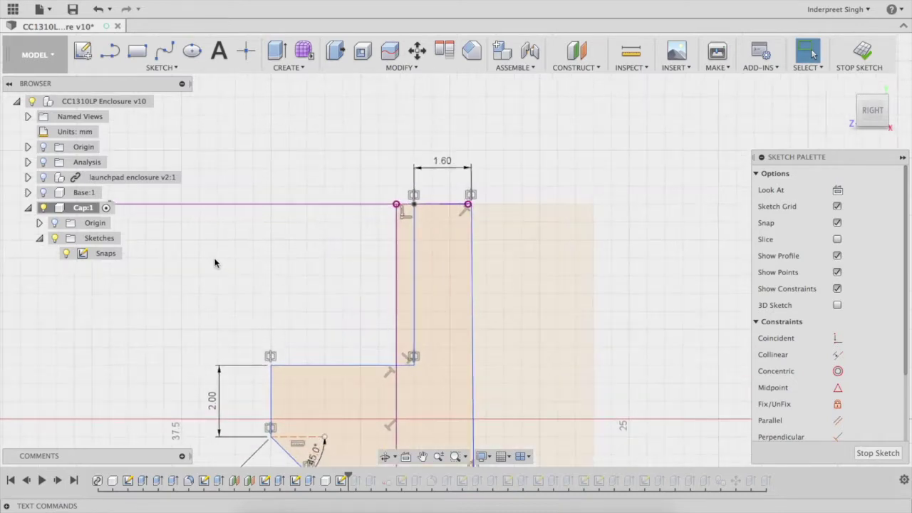
{"action": "scroll", "coordinate": [214, 263], "scroll_direction": "down", "scroll_amount": 3}
{"action": "scroll", "coordinate": [215, 263], "scroll_direction": "down", "scroll_amount": 5}
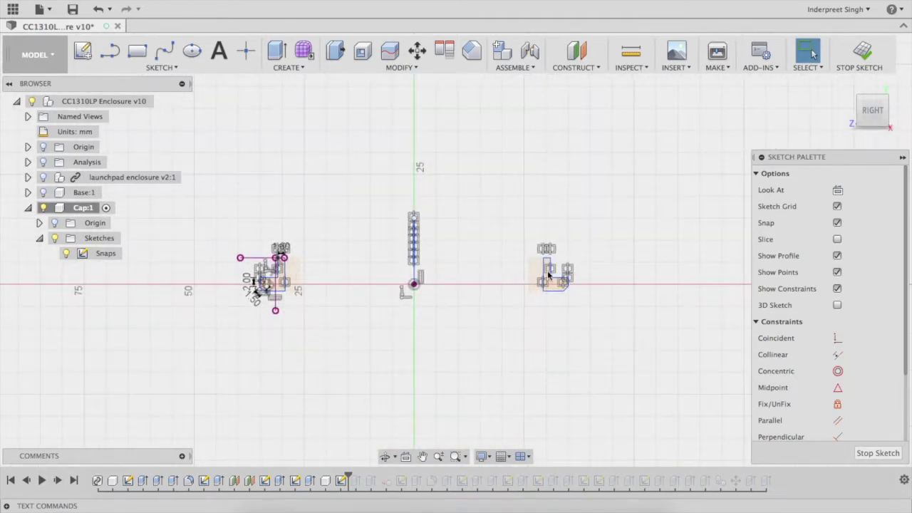
{"action": "scroll", "coordinate": [545, 277], "scroll_direction": "up", "scroll_amount": 3}
{"action": "scroll", "coordinate": [542, 276], "scroll_direction": "up", "scroll_amount": 2}
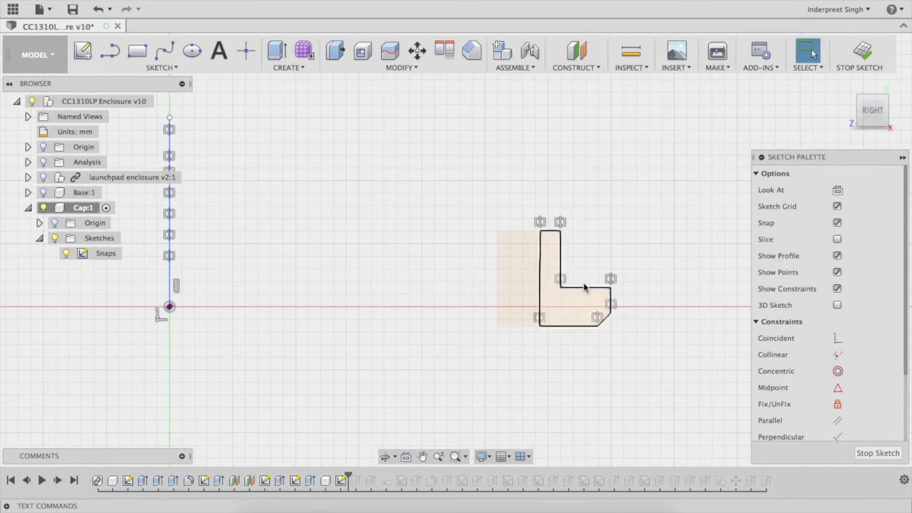
{"action": "scroll", "coordinate": [568, 261], "scroll_direction": "up", "scroll_amount": 1}
{"action": "scroll", "coordinate": [571, 264], "scroll_direction": "down", "scroll_amount": 3}
{"action": "scroll", "coordinate": [570, 264], "scroll_direction": "down", "scroll_amount": 2}
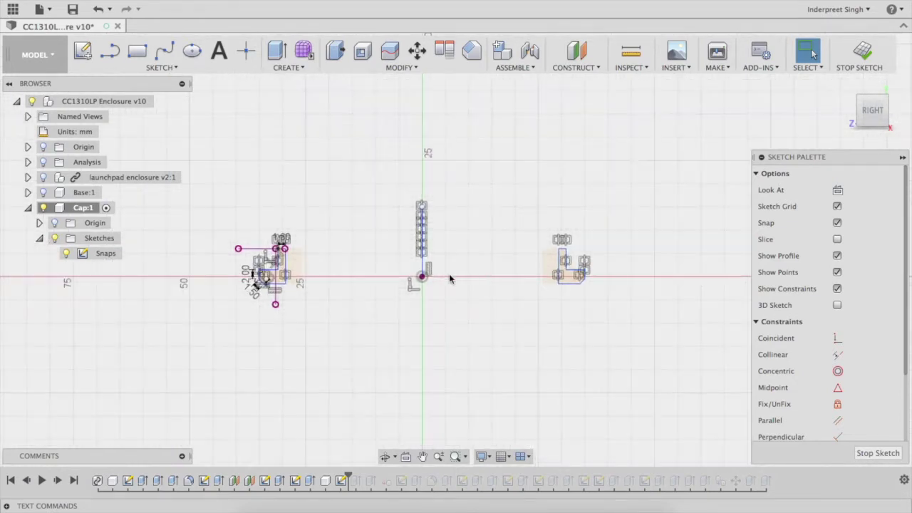
{"action": "scroll", "coordinate": [276, 261], "scroll_direction": "up", "scroll_amount": 5}
{"action": "scroll", "coordinate": [276, 260], "scroll_direction": "up", "scroll_amount": 2}
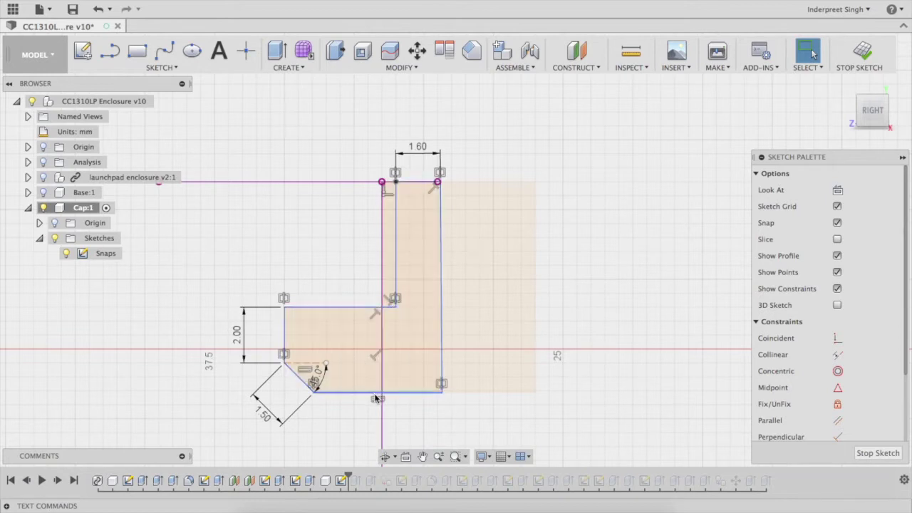
{"action": "left_click", "coordinate": [156, 69]}
- Draw a 3-point arc semicircle from the profile's upper corner to its bottom edge
{"action": "mouse_move", "coordinate": [198, 135]}
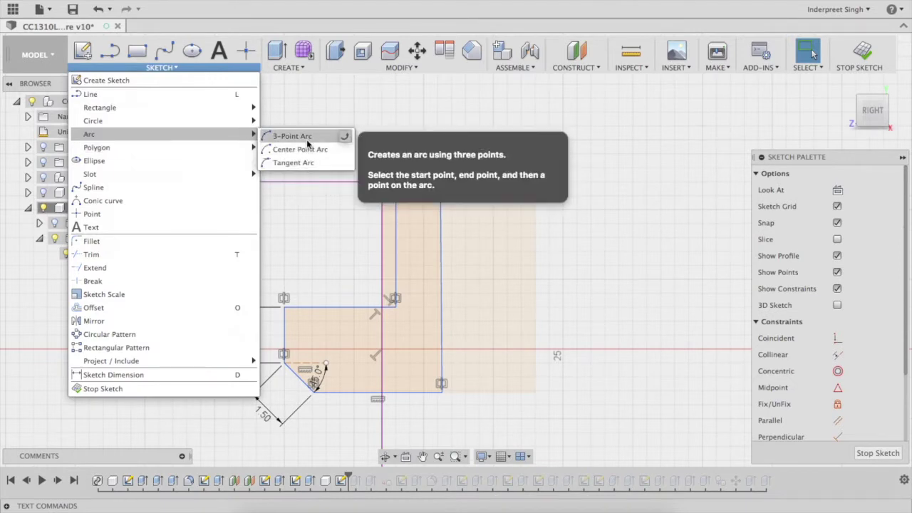
{"action": "left_click", "coordinate": [308, 144]}
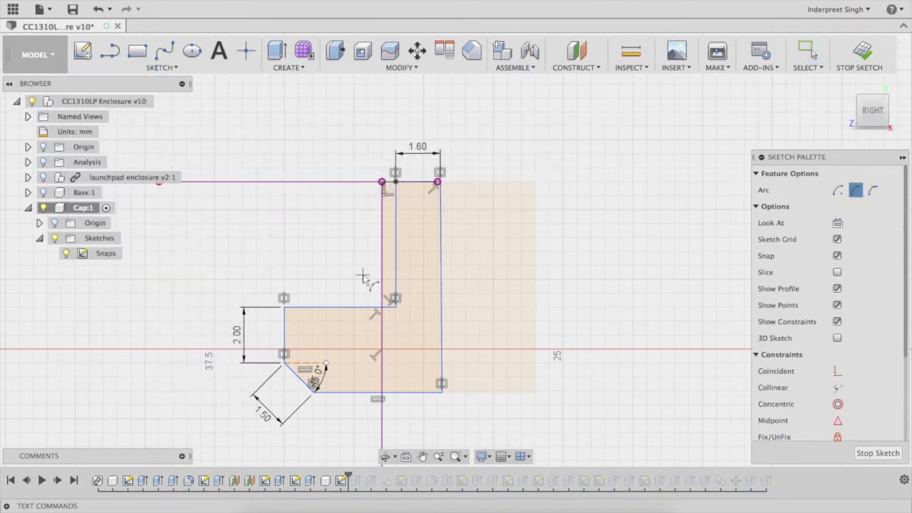
{"action": "left_click", "coordinate": [396, 307]}
{"action": "left_click", "coordinate": [394, 393]}
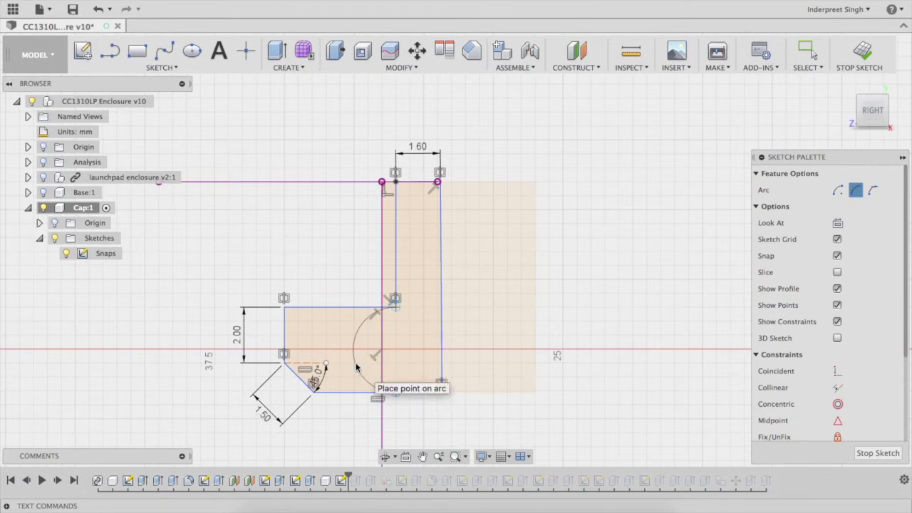
{"action": "left_click", "coordinate": [357, 368]}
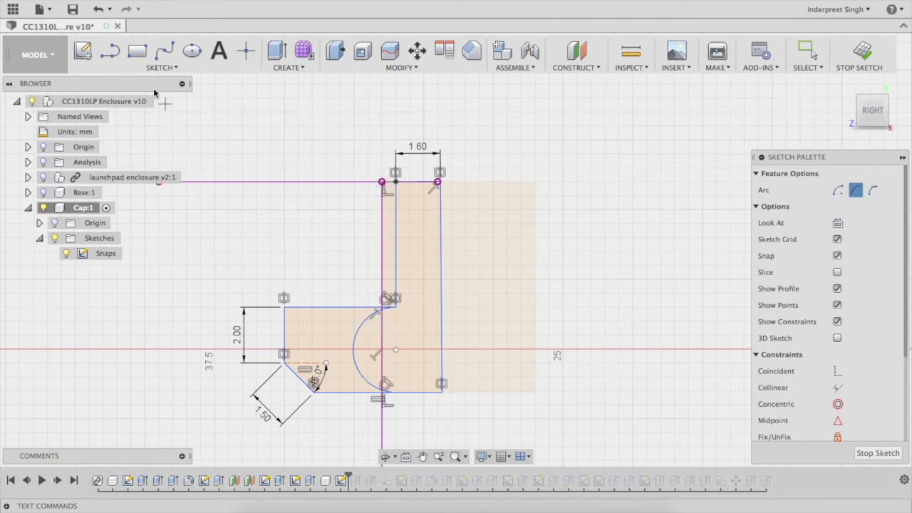
- Trim away the hook's top edge, the 2.00 vertical edge, the chamfer and the bottom edge
{"action": "left_click", "coordinate": [159, 67]}
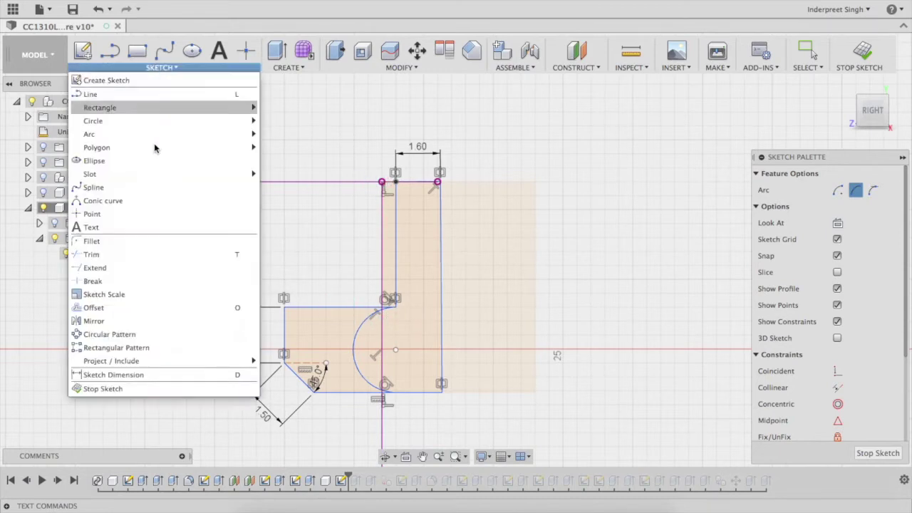
{"action": "left_click", "coordinate": [105, 260]}
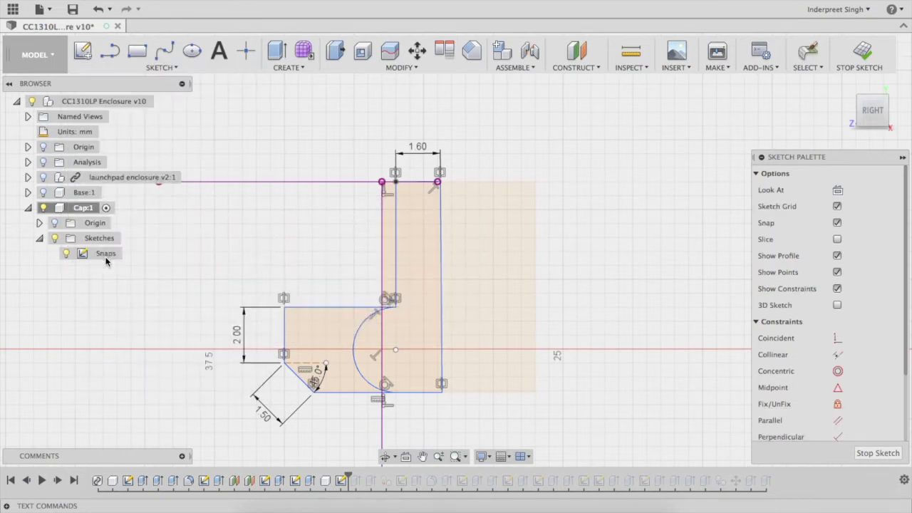
{"action": "scroll", "coordinate": [168, 268], "scroll_direction": "up", "scroll_amount": 3}
{"action": "scroll", "coordinate": [168, 268], "scroll_direction": "down", "scroll_amount": 8}
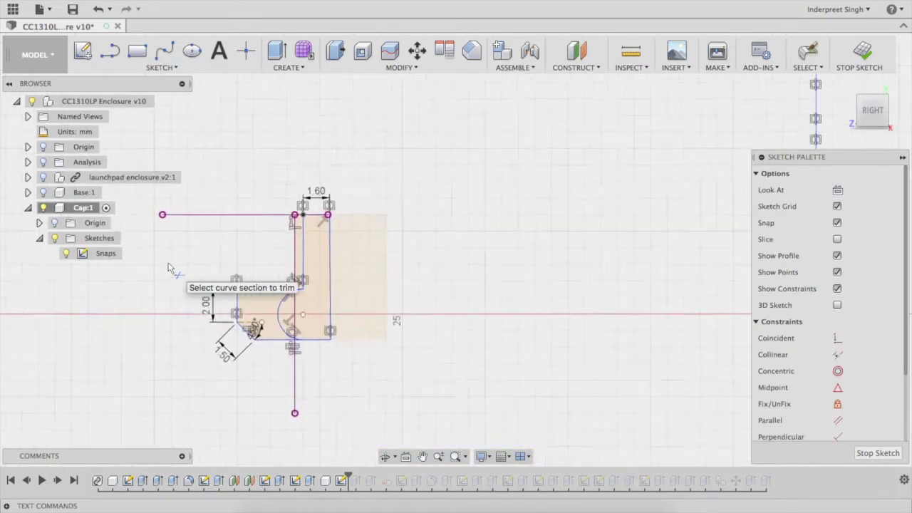
{"action": "scroll", "coordinate": [667, 293], "scroll_direction": "up", "scroll_amount": 6}
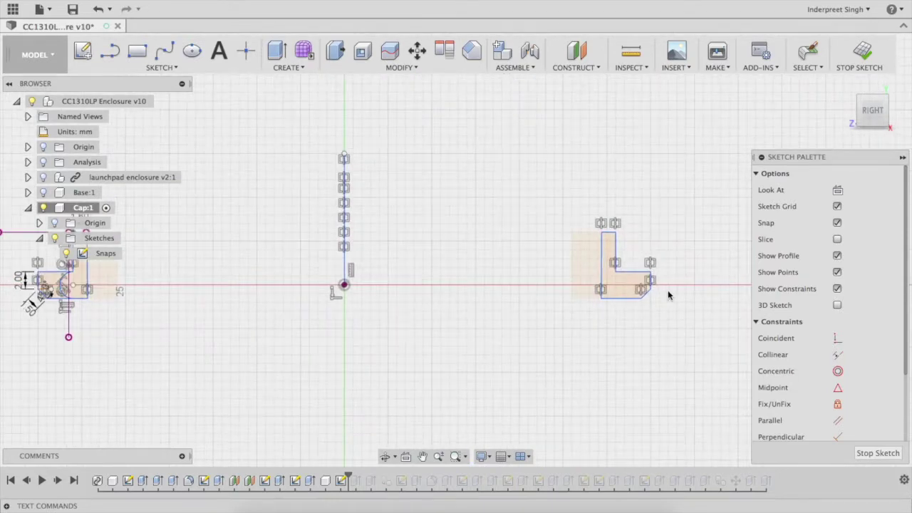
{"action": "scroll", "coordinate": [321, 279], "scroll_direction": "down", "scroll_amount": 6}
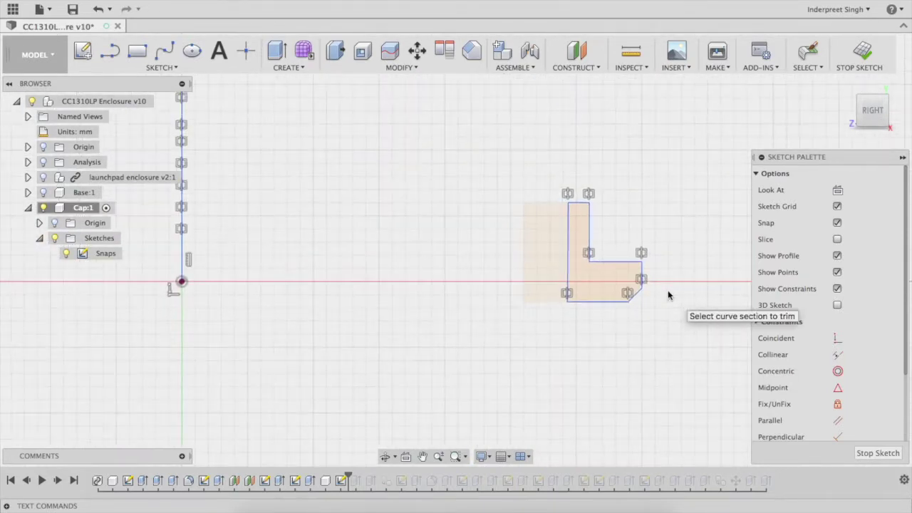
{"action": "scroll", "coordinate": [495, 305], "scroll_direction": "up", "scroll_amount": 8}
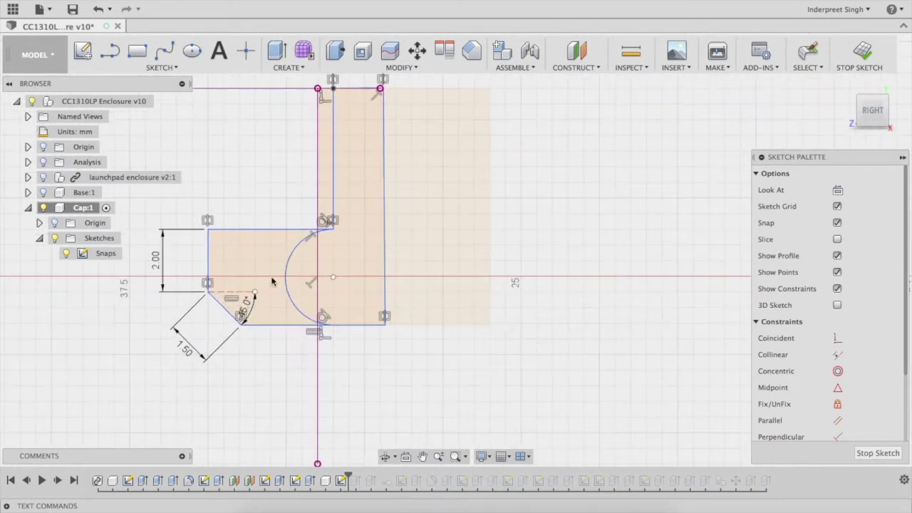
{"action": "left_click", "coordinate": [235, 229]}
{"action": "left_click", "coordinate": [211, 258]}
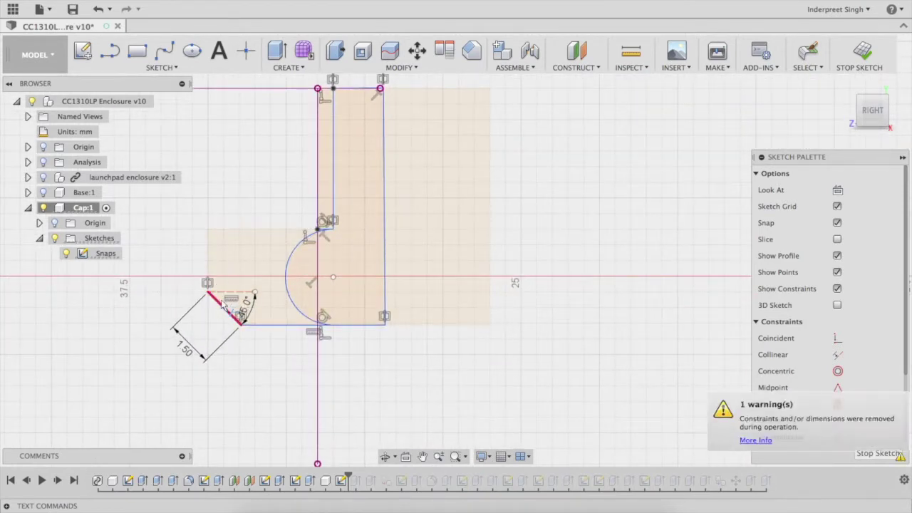
{"action": "left_click", "coordinate": [221, 305]}
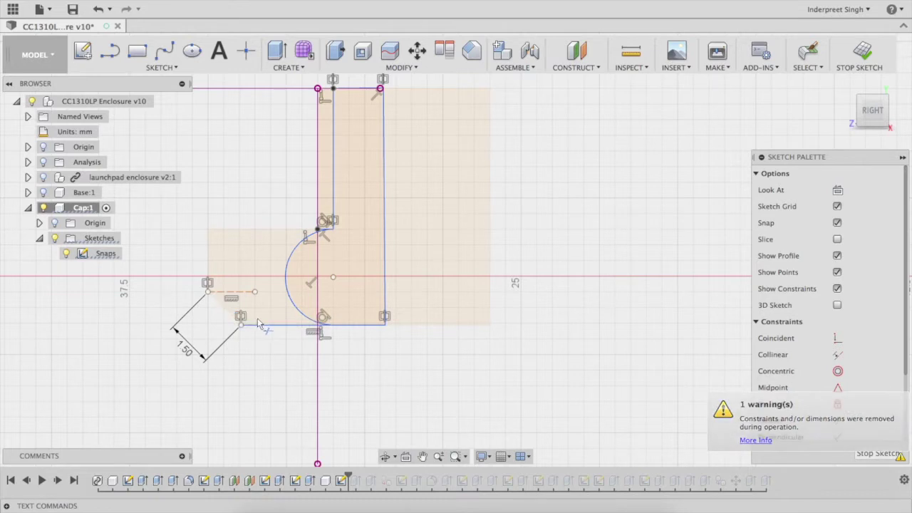
{"action": "left_click", "coordinate": [261, 323]}
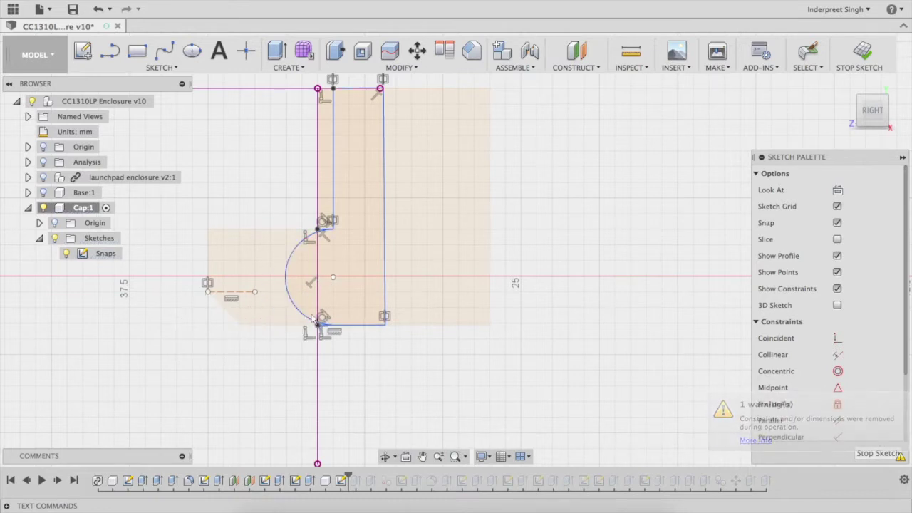
- Trim the short segment at the arc's top and the L profile's right edge
{"action": "scroll", "coordinate": [193, 281], "scroll_direction": "down", "scroll_amount": 3}
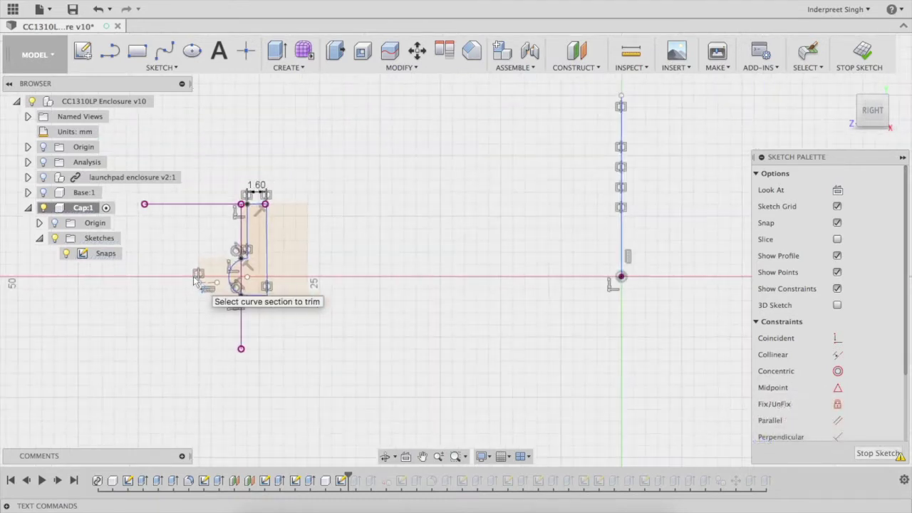
{"action": "scroll", "coordinate": [342, 277], "scroll_direction": "up", "scroll_amount": 3}
{"action": "scroll", "coordinate": [178, 263], "scroll_direction": "up", "scroll_amount": 6}
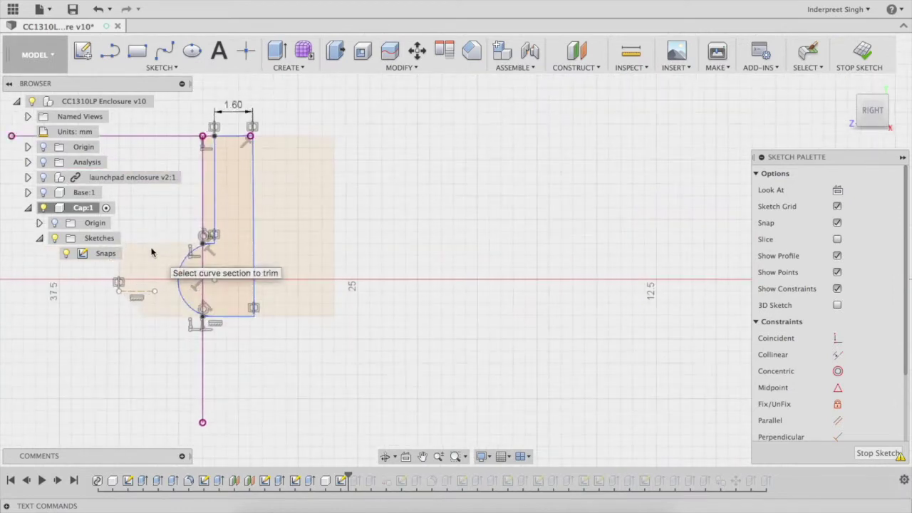
{"action": "scroll", "coordinate": [170, 246], "scroll_direction": "up", "scroll_amount": 2}
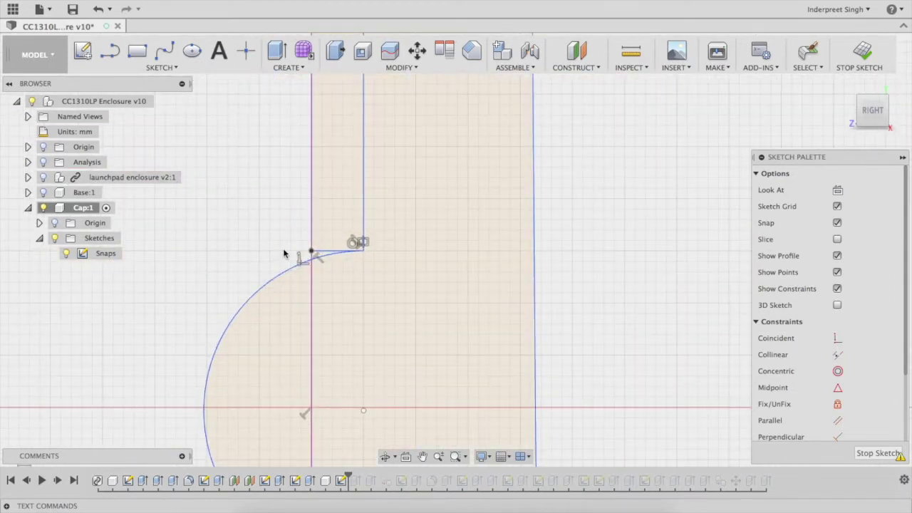
{"action": "left_click", "coordinate": [325, 254]}
{"action": "scroll", "coordinate": [325, 254], "scroll_direction": "down", "scroll_amount": 3}
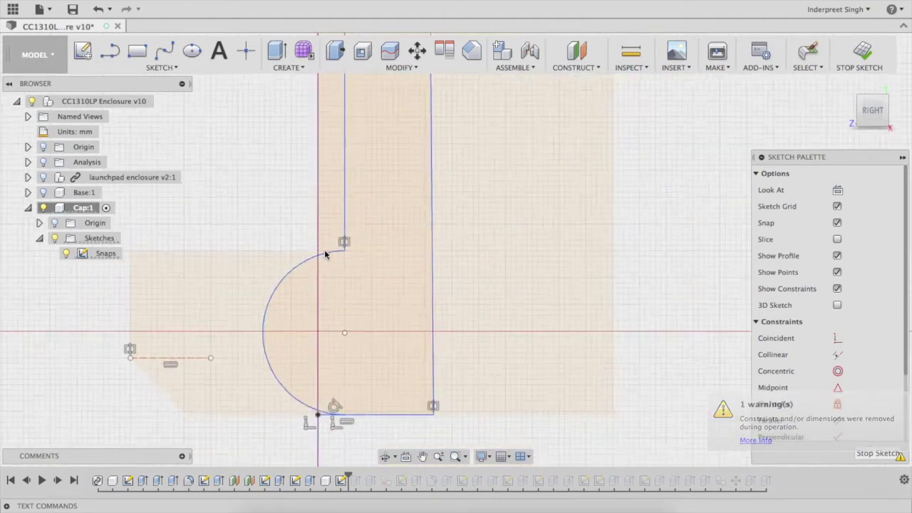
{"action": "scroll", "coordinate": [325, 254], "scroll_direction": "down", "scroll_amount": 8}
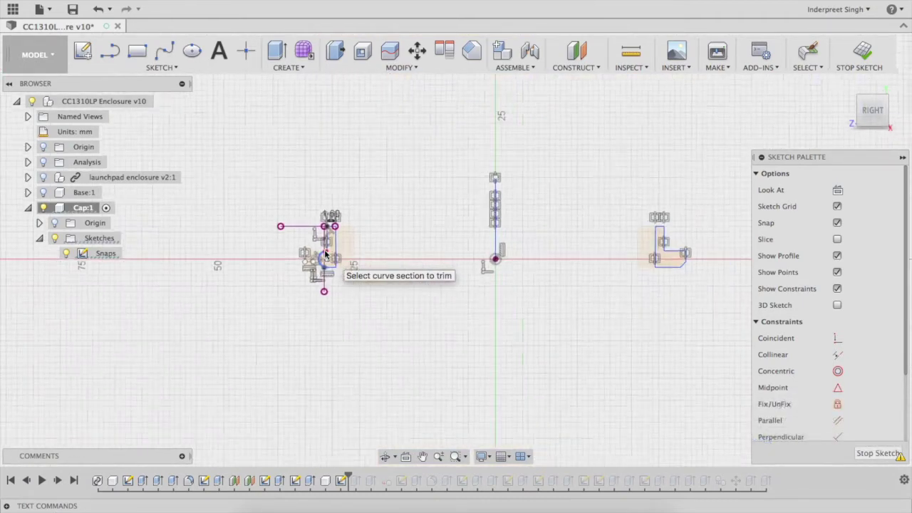
{"action": "scroll", "coordinate": [638, 266], "scroll_direction": "up", "scroll_amount": 8}
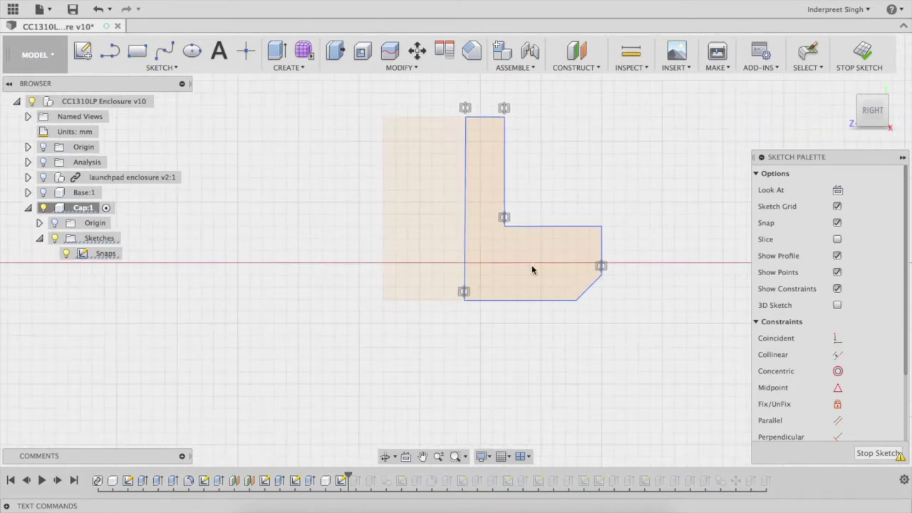
{"action": "left_click", "coordinate": [599, 247]}
{"action": "scroll", "coordinate": [603, 255], "scroll_direction": "down", "scroll_amount": 8}
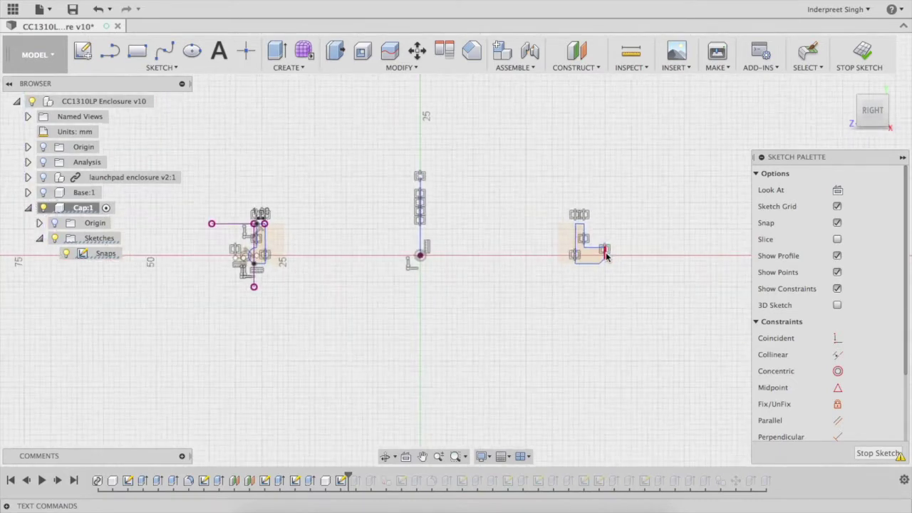
{"action": "scroll", "coordinate": [313, 256], "scroll_direction": "up", "scroll_amount": 5}
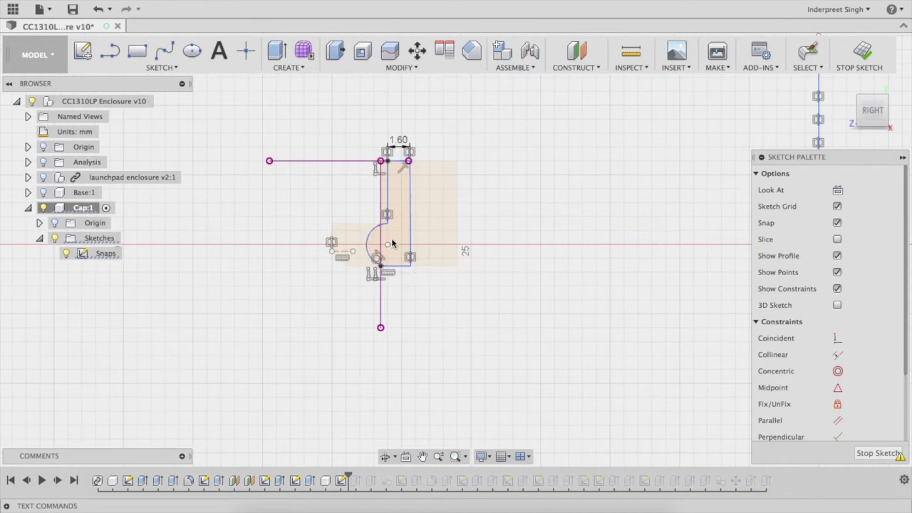
{"action": "scroll", "coordinate": [260, 238], "scroll_direction": "down", "scroll_amount": 5}
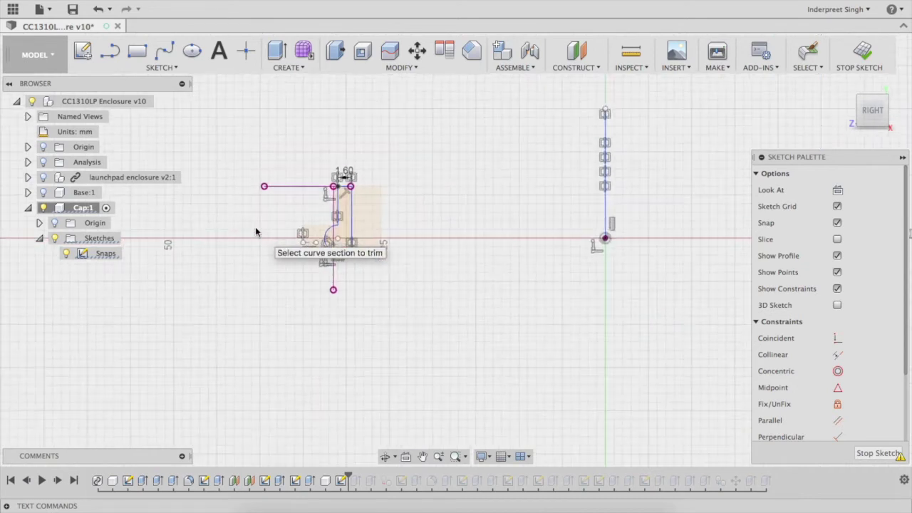
{"action": "scroll", "coordinate": [581, 224], "scroll_direction": "up", "scroll_amount": 3}
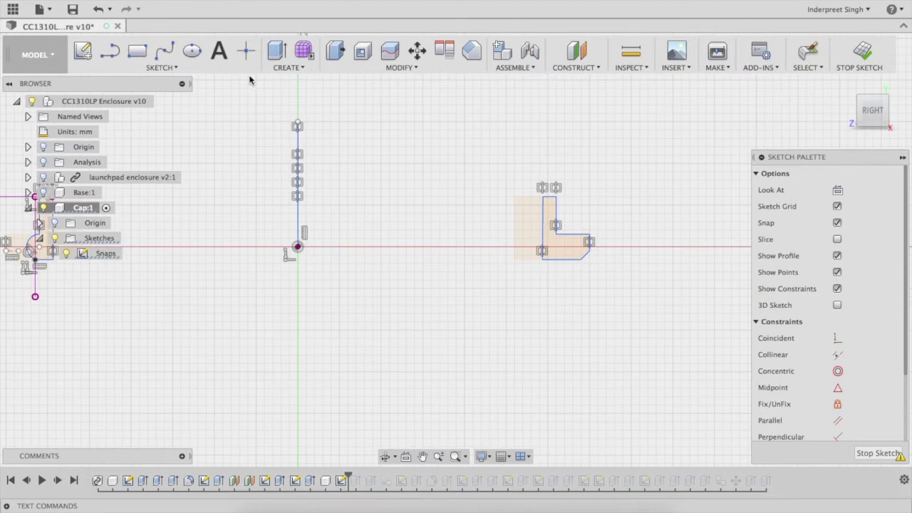
{"action": "left_click", "coordinate": [162, 68]}
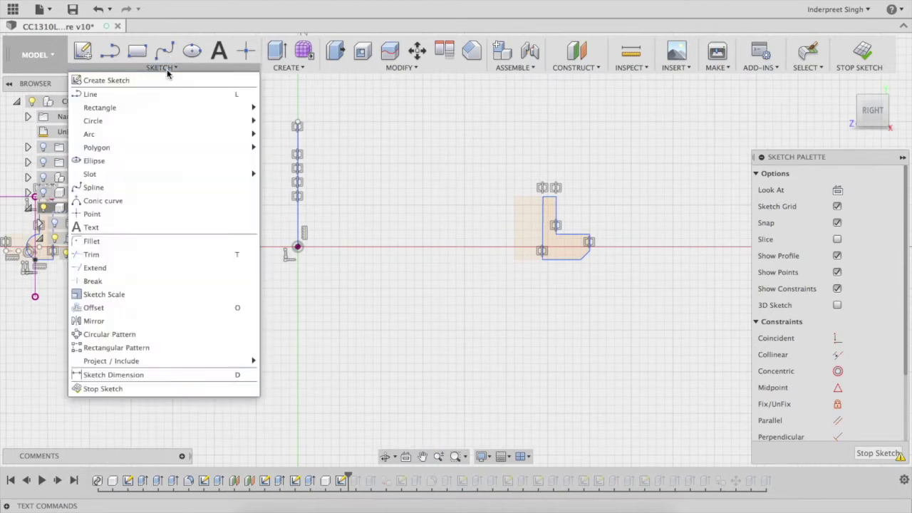
- Abandon a first mirror attempt and delete the old right-side L-shaped profile
{"action": "left_click", "coordinate": [130, 326]}
{"action": "scroll", "coordinate": [469, 269], "scroll_direction": "down", "scroll_amount": 5}
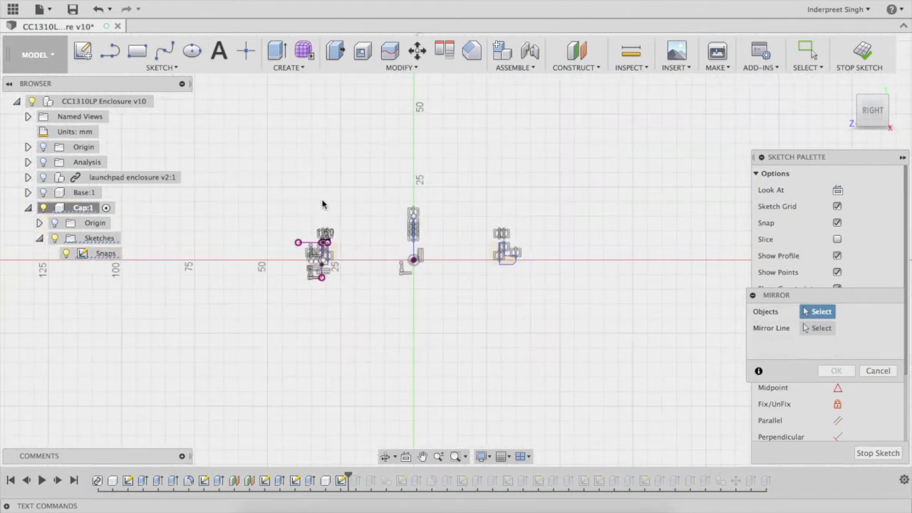
{"action": "scroll", "coordinate": [348, 214], "scroll_direction": "up", "scroll_amount": 6}
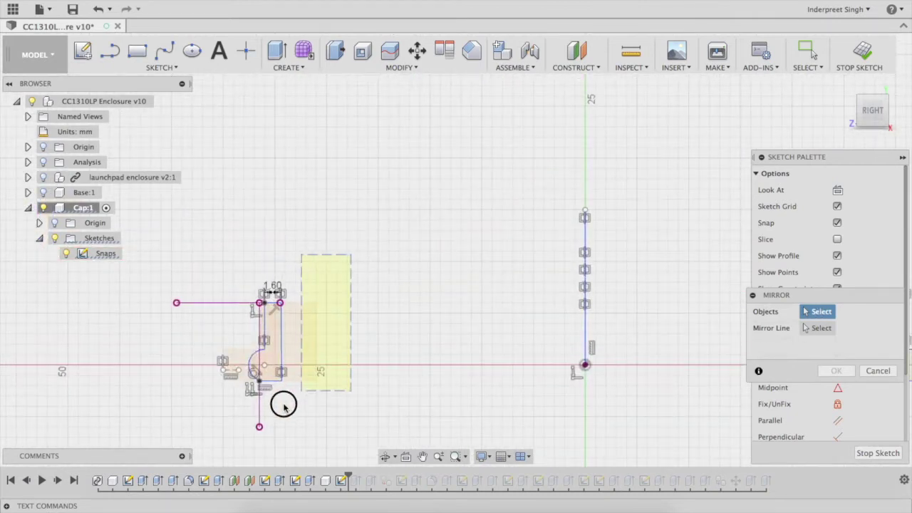
{"action": "left_click_drag", "start_coordinate": [283, 404], "coordinate": [207, 408]}
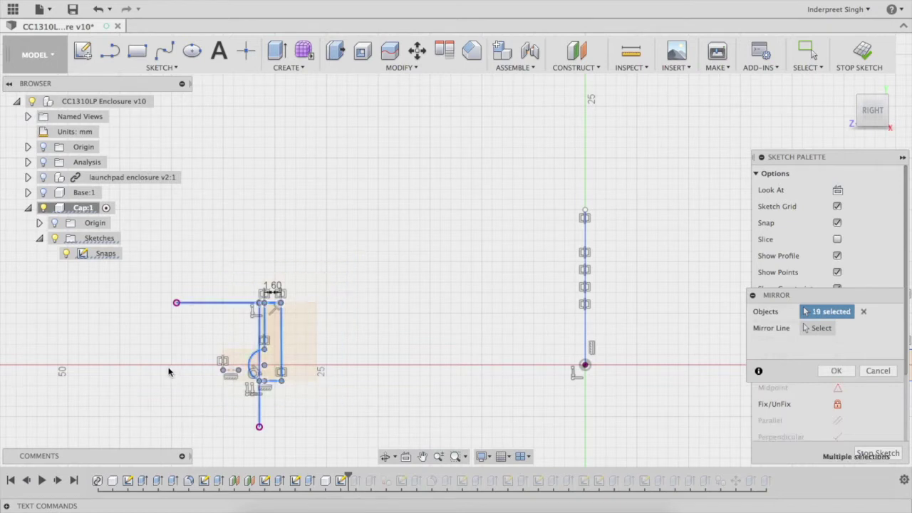
{"action": "scroll", "coordinate": [171, 370], "scroll_direction": "down", "scroll_amount": 2}
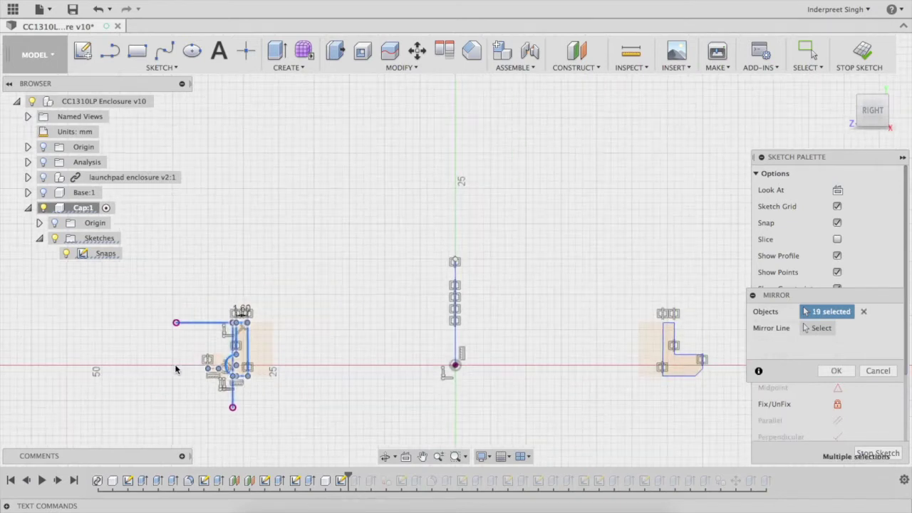
{"action": "left_click", "coordinate": [455, 340]}
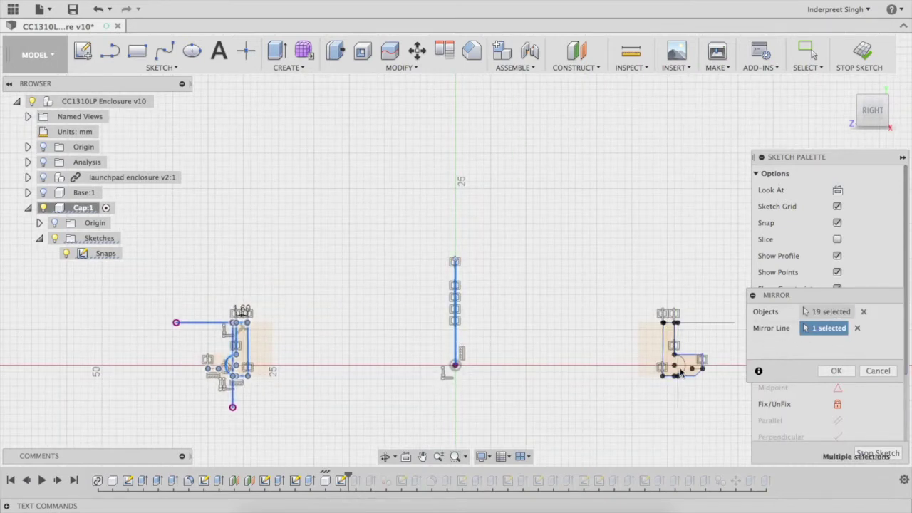
{"action": "left_click", "coordinate": [879, 371]}
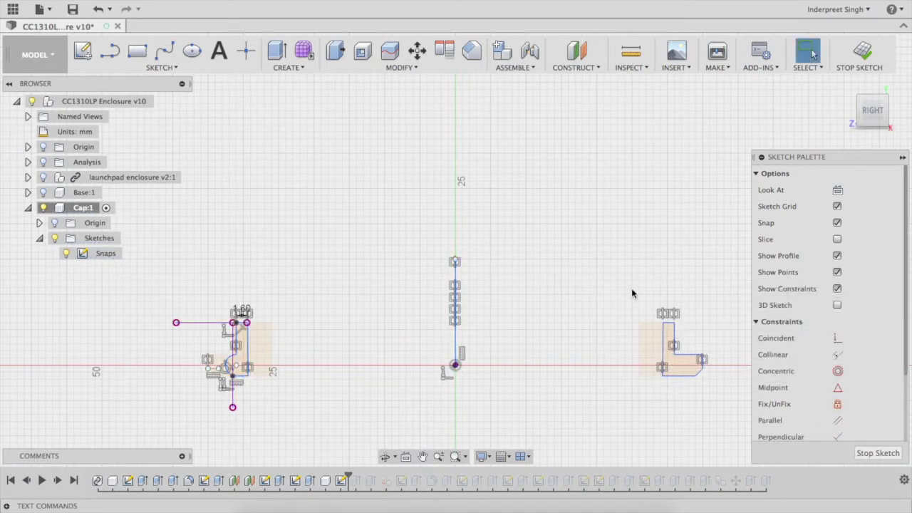
{"action": "mouse_move", "coordinate": [622, 258]}
{"action": "left_mouse_down"}
{"action": "mouse_move", "coordinate": [672, 366]}
{"action": "mouse_move", "coordinate": [741, 411]}
{"action": "left_mouse_up"}
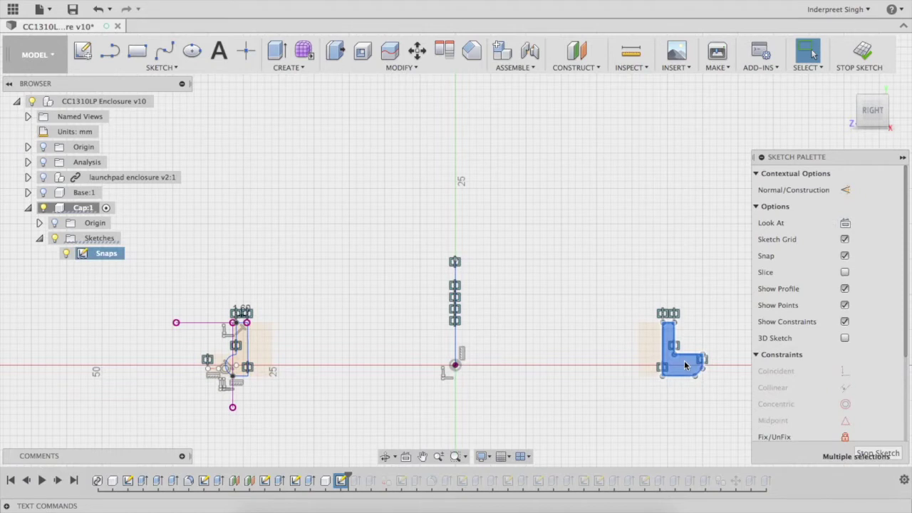
{"action": "right_click", "coordinate": [685, 366]}
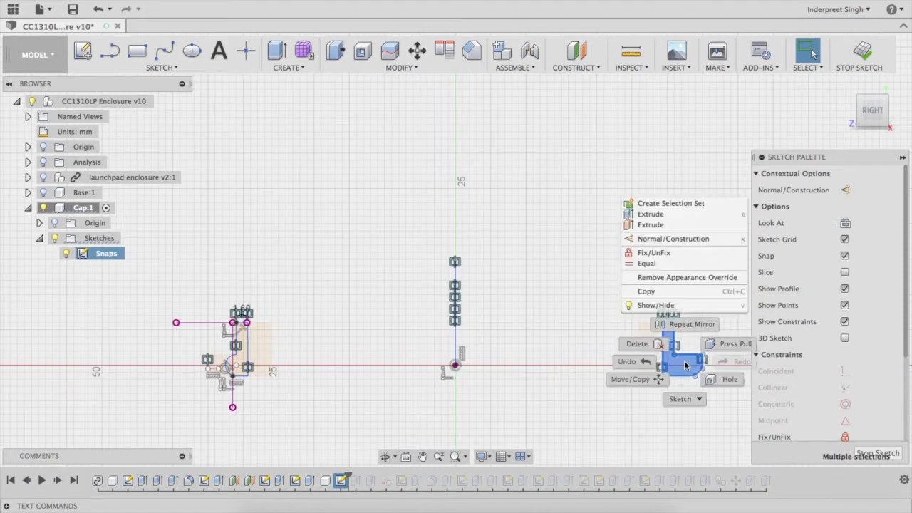
{"action": "left_click", "coordinate": [641, 346]}
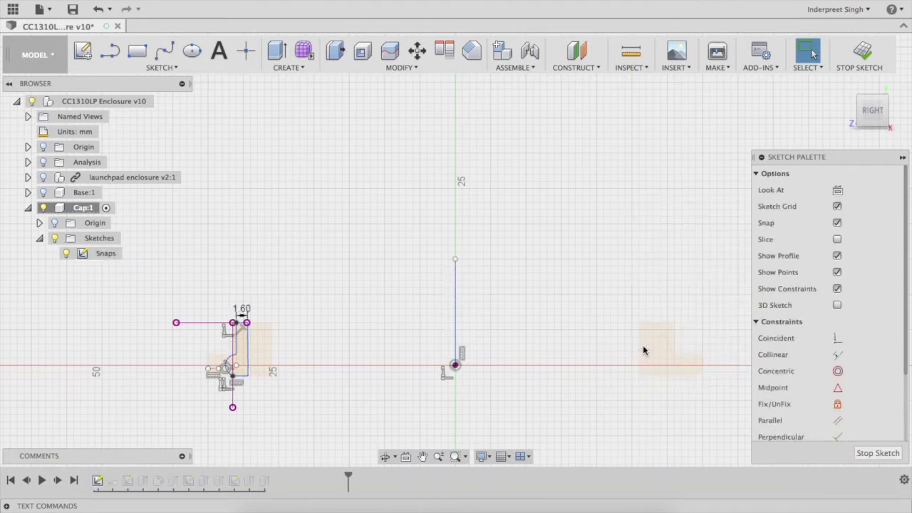
- Mirror the left clip profile across the vertical centre line and finish the sketch
{"action": "left_click", "coordinate": [160, 68]}
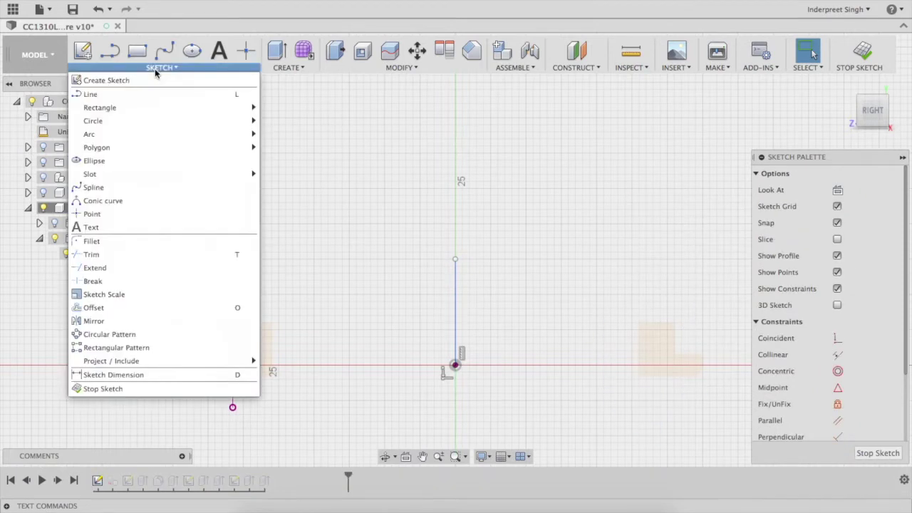
{"action": "left_click", "coordinate": [159, 322]}
{"action": "mouse_move", "coordinate": [298, 295]}
{"action": "left_mouse_down"}
{"action": "mouse_move", "coordinate": [218, 401]}
{"action": "mouse_move", "coordinate": [145, 430]}
{"action": "left_mouse_up"}
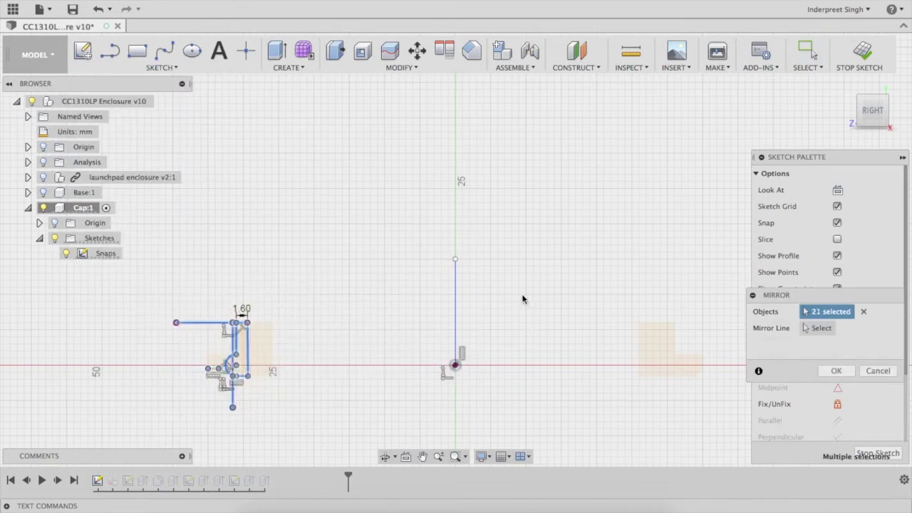
{"action": "left_click", "coordinate": [820, 327]}
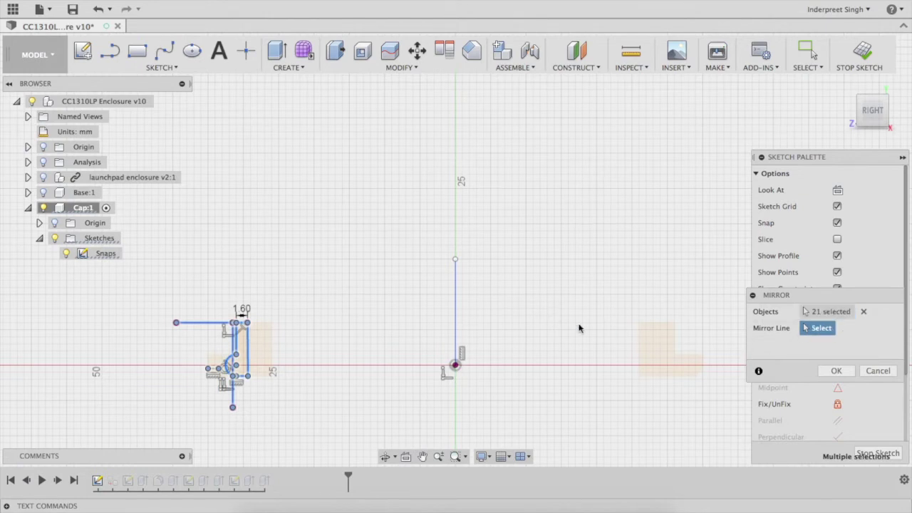
{"action": "left_click", "coordinate": [455, 323]}
{"action": "left_click", "coordinate": [836, 371]}
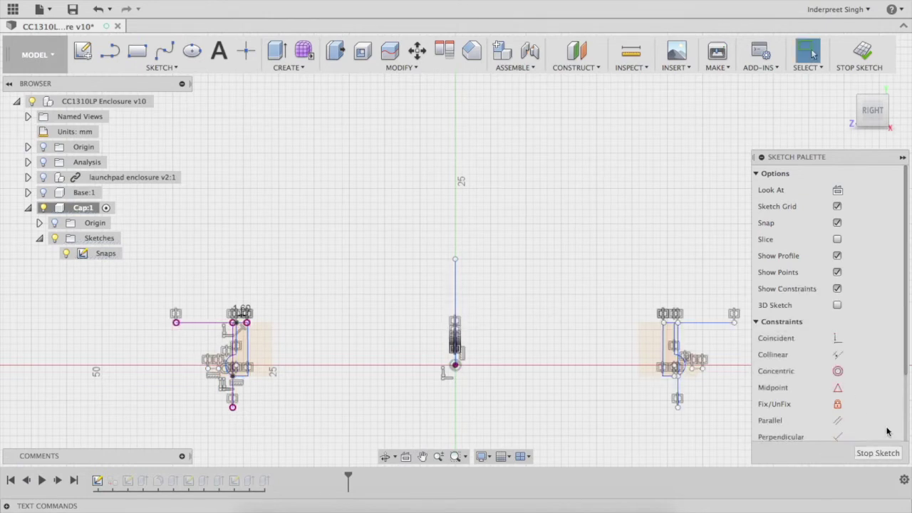
{"action": "left_click", "coordinate": [877, 454]}
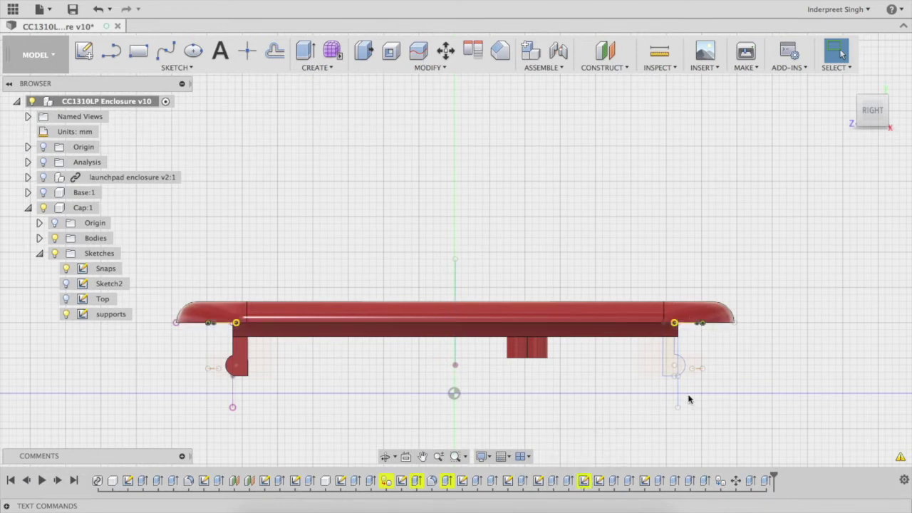
- Delete the supports sketch from the timeline, then select Extrude2 and orbit to the underside
{"action": "scroll", "coordinate": [688, 399], "scroll_direction": "up", "scroll_amount": 2}
{"action": "scroll", "coordinate": [576, 340], "scroll_direction": "down", "scroll_amount": 5}
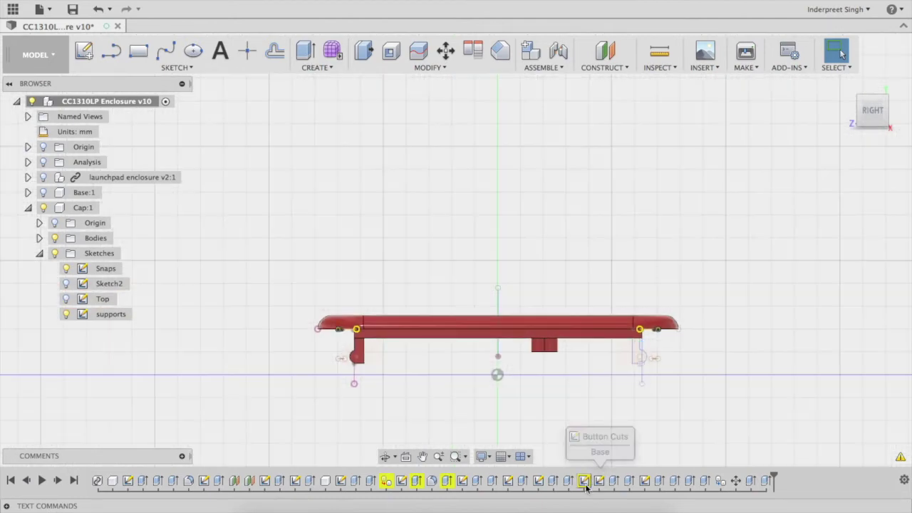
{"action": "left_click", "coordinate": [585, 482]}
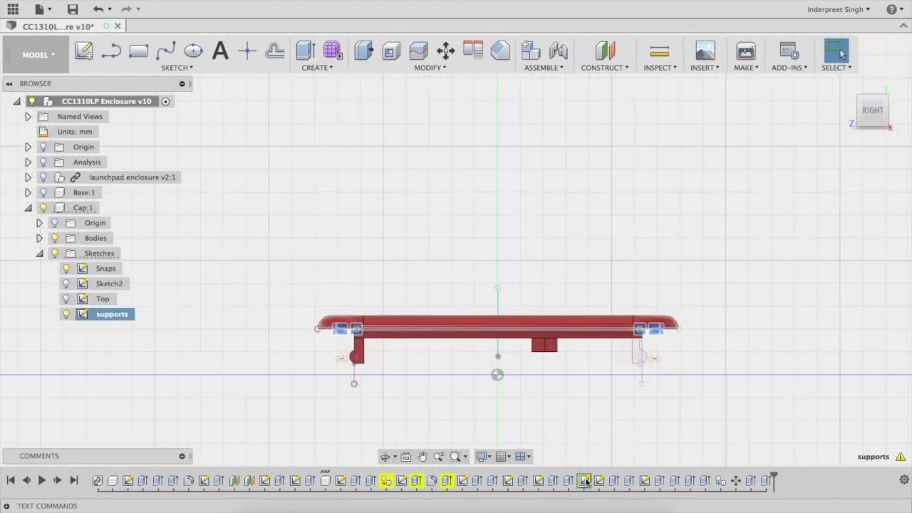
{"action": "right_click", "coordinate": [585, 483]}
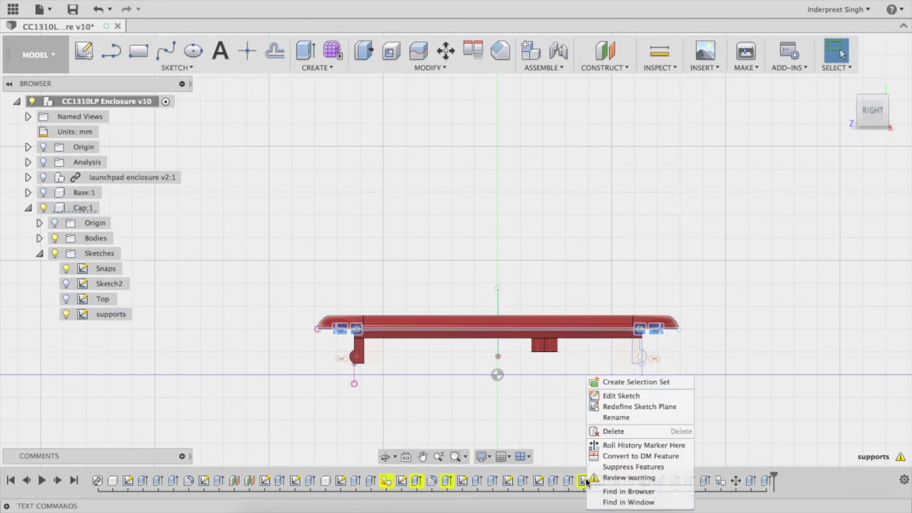
{"action": "left_click", "coordinate": [623, 433]}
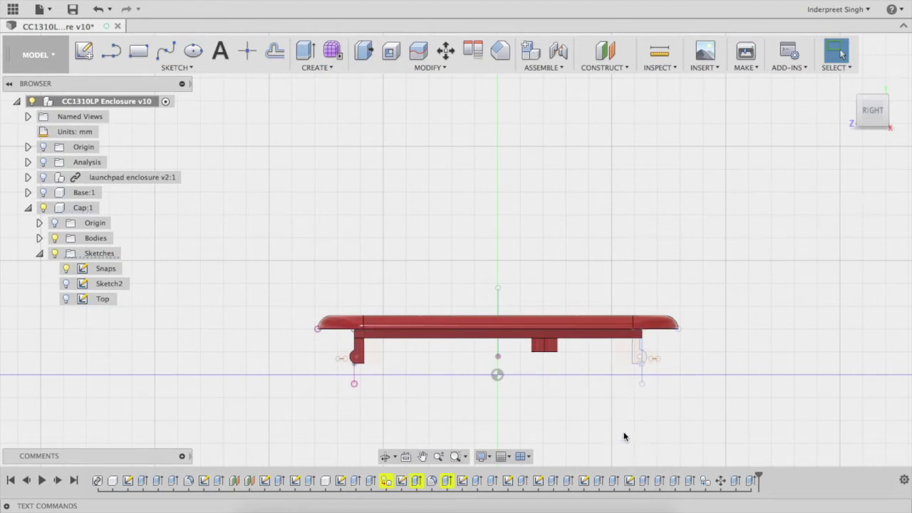
{"action": "left_click", "coordinate": [443, 487]}
{"action": "middle_click_drag", "start_coordinate": [467, 397], "coordinate": [393, 396], "text": "shift"}
{"action": "scroll", "coordinate": [452, 379], "scroll_direction": "down", "scroll_amount": 3}
{"action": "scroll", "coordinate": [452, 380], "scroll_direction": "up", "scroll_amount": 3}
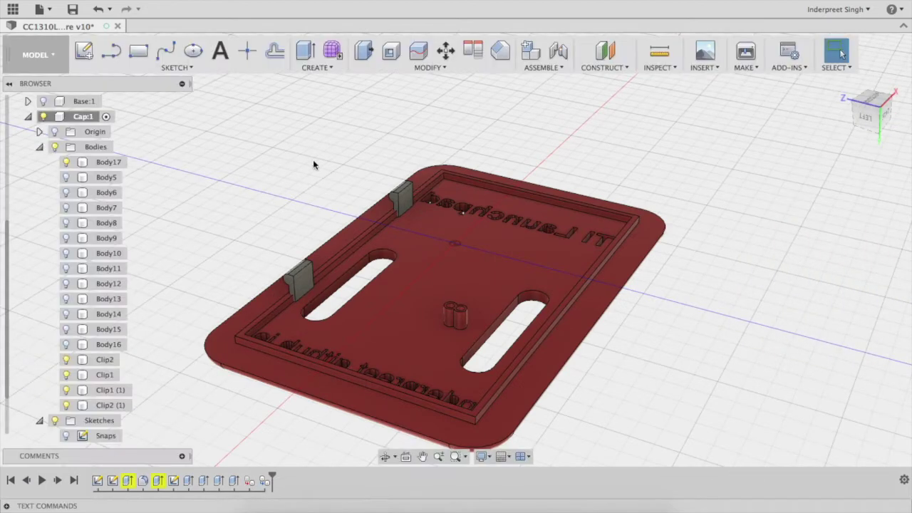
{"action": "left_click", "coordinate": [311, 274]}
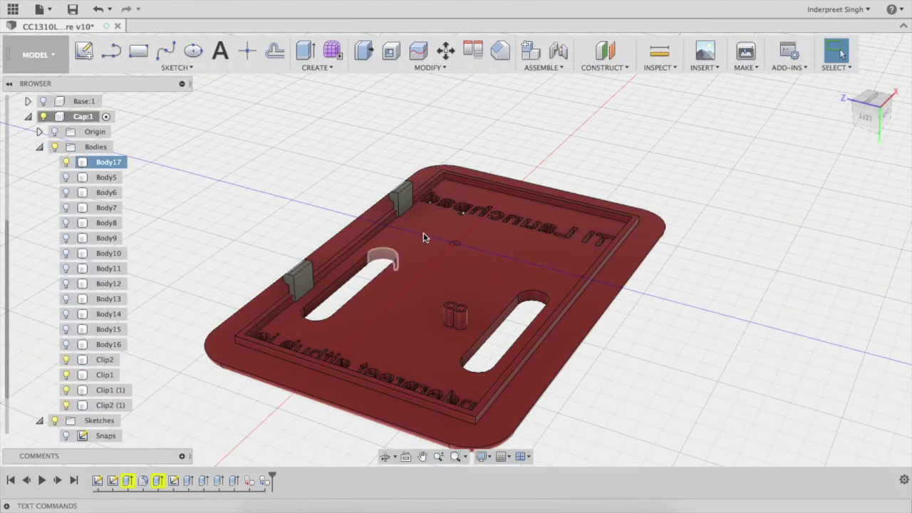
{"action": "left_click", "coordinate": [243, 288]}
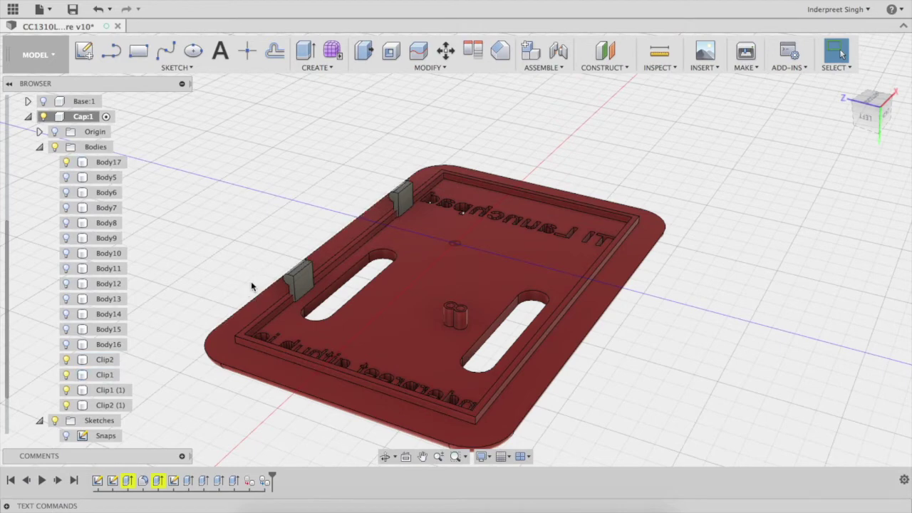
{"action": "left_click", "coordinate": [307, 286]}
{"action": "left_click", "coordinate": [349, 267]}
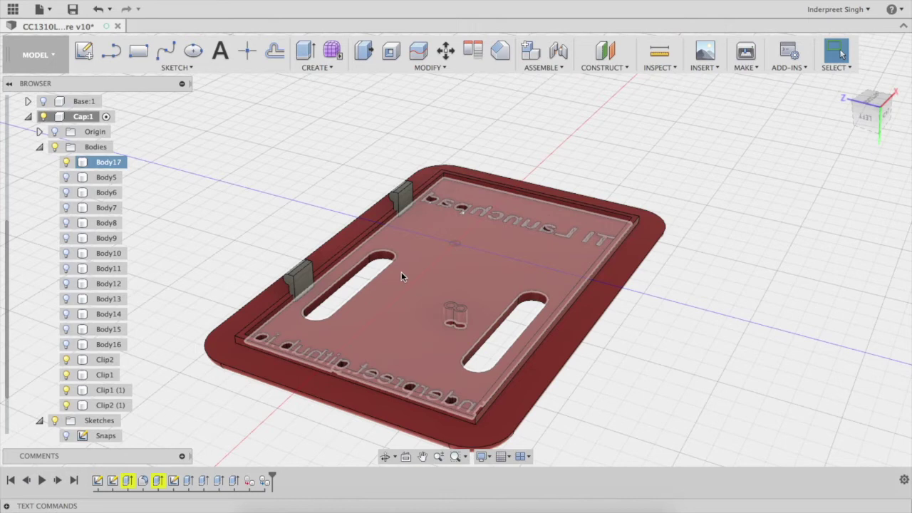
- Undo the earlier clip copy, then copy and paste Clip1 and Clip2 into Move/Copy
{"action": "left_click", "coordinate": [298, 289]}
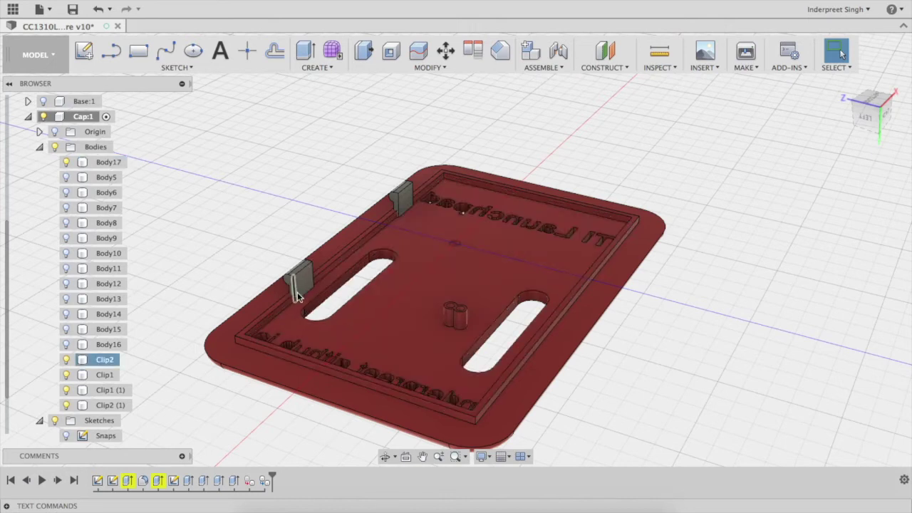
{"action": "middle_click_drag", "start_coordinate": [298, 298], "coordinate": [164, 315], "text": "shift"}
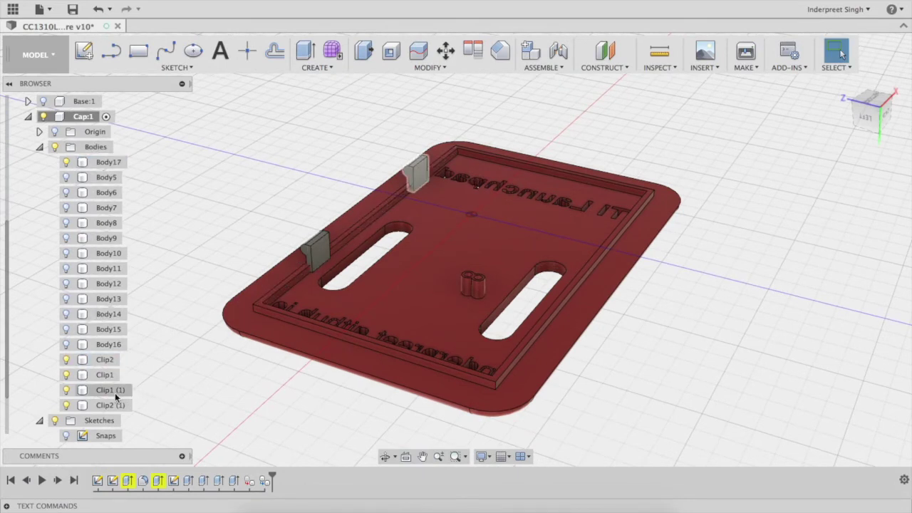
{"action": "key", "text": "ctrl+z"}
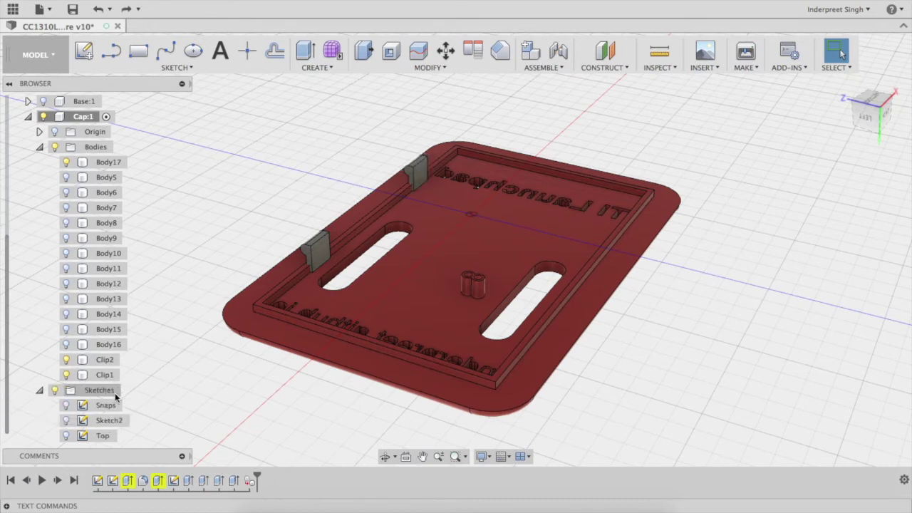
{"action": "left_click", "coordinate": [105, 361]}
{"action": "left_click", "coordinate": [104, 376], "text": "shift"}
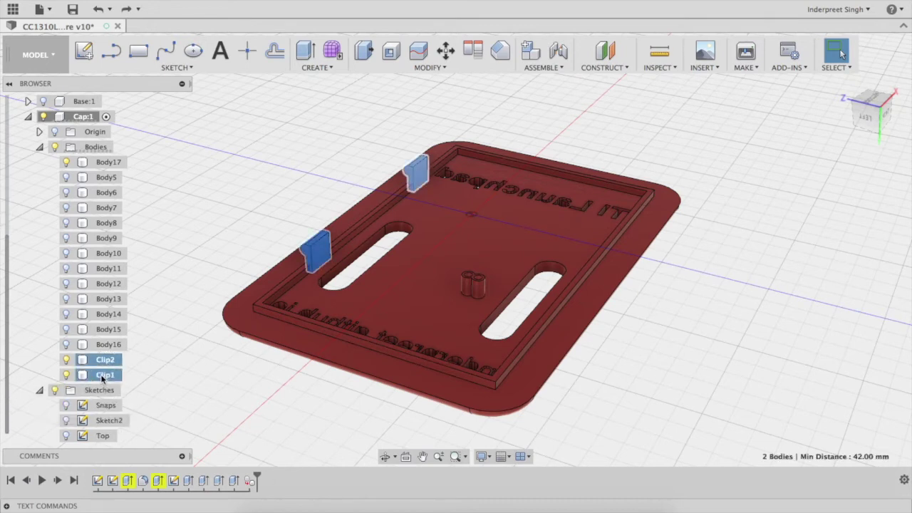
{"action": "right_click", "coordinate": [103, 378]}
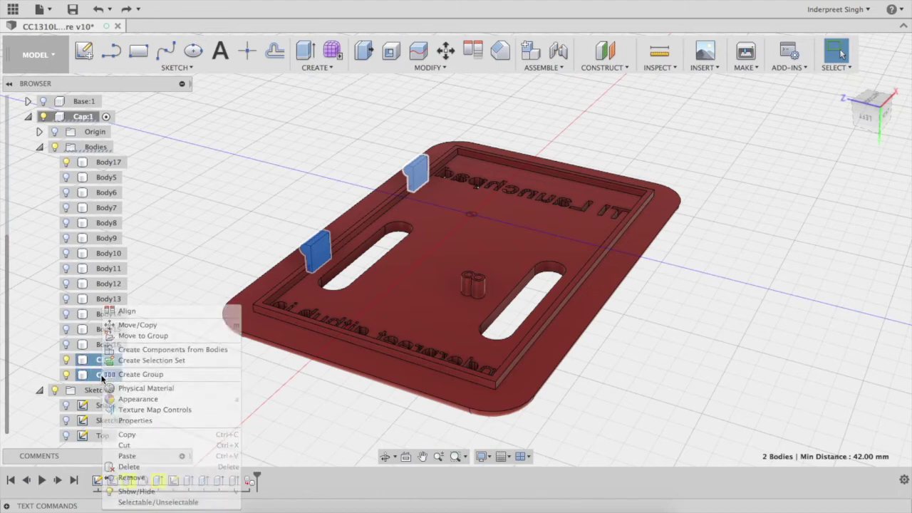
{"action": "key", "text": "Escape"}
{"action": "key", "text": "ctrl+c"}
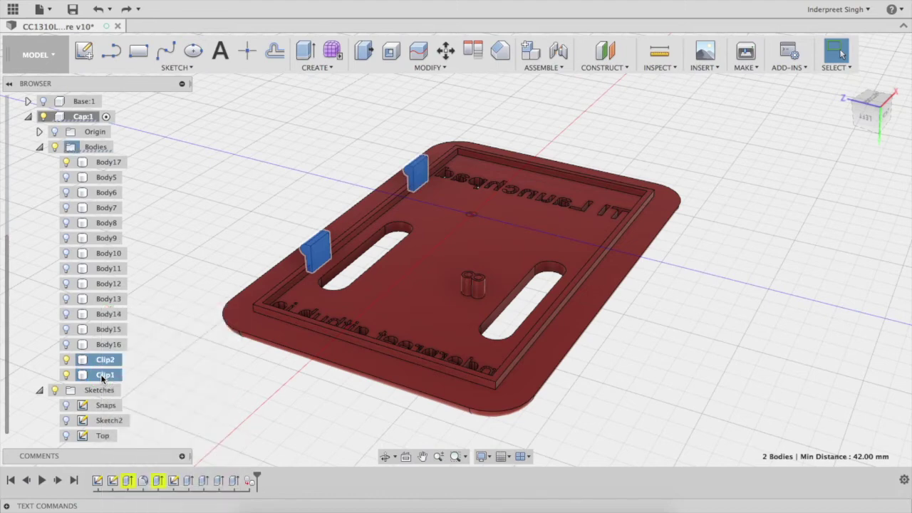
{"action": "key", "text": "ctrl+v"}
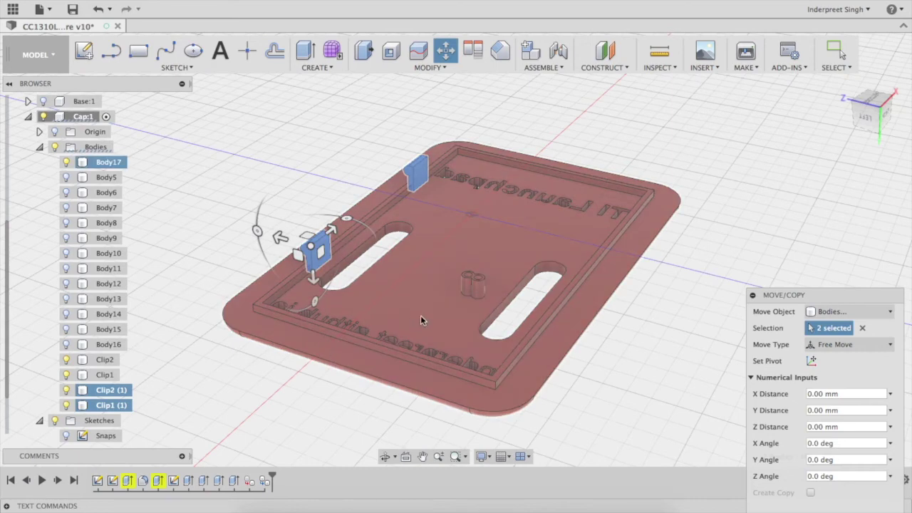
- Place the Move/Copy pivot for the two clip copies on the cap's long front edge
{"action": "left_click", "coordinate": [813, 361]}
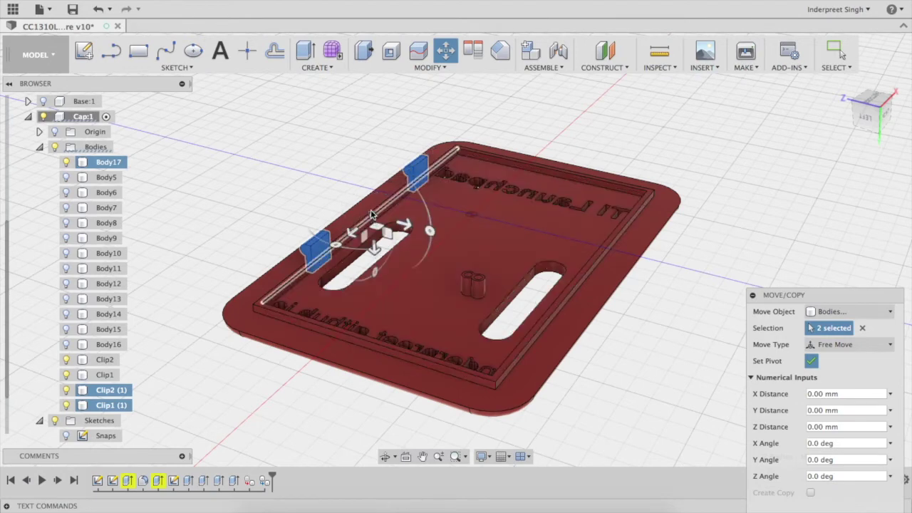
{"action": "middle_click_drag", "start_coordinate": [371, 214], "coordinate": [441, 233], "text": "shift"}
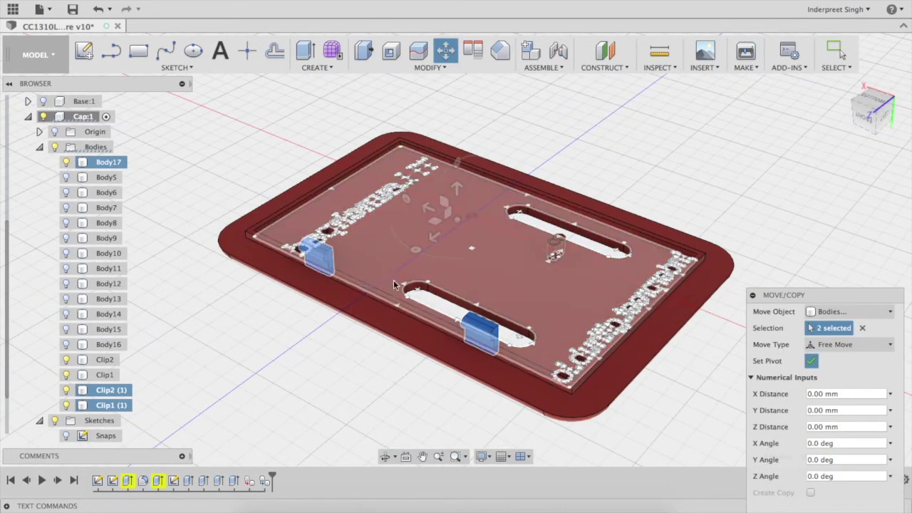
{"action": "middle_click_drag", "start_coordinate": [393, 281], "coordinate": [359, 265], "text": "shift"}
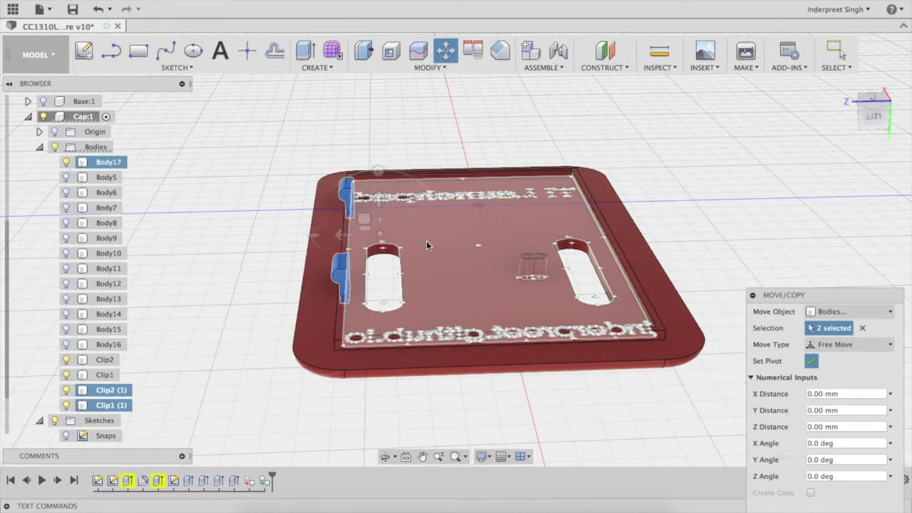
{"action": "middle_click_drag", "start_coordinate": [427, 243], "coordinate": [774, 184], "text": "shift"}
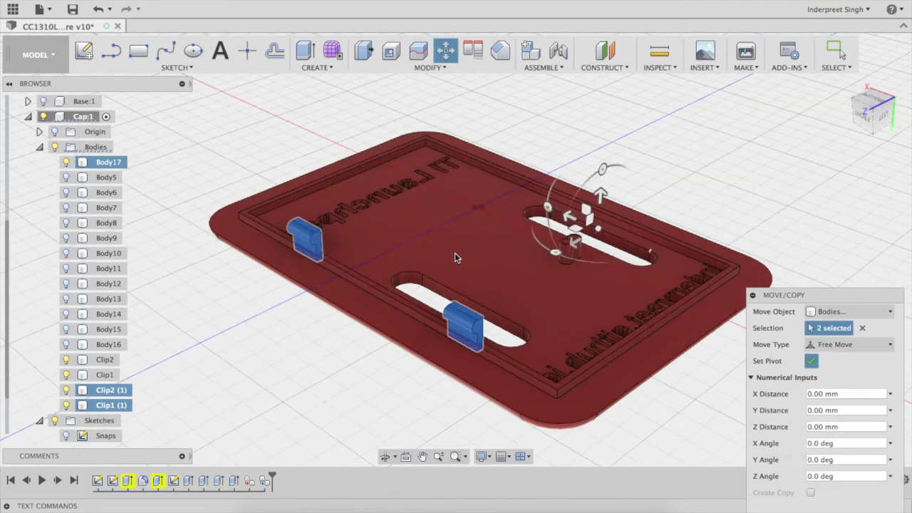
{"action": "left_click", "coordinate": [369, 324]}
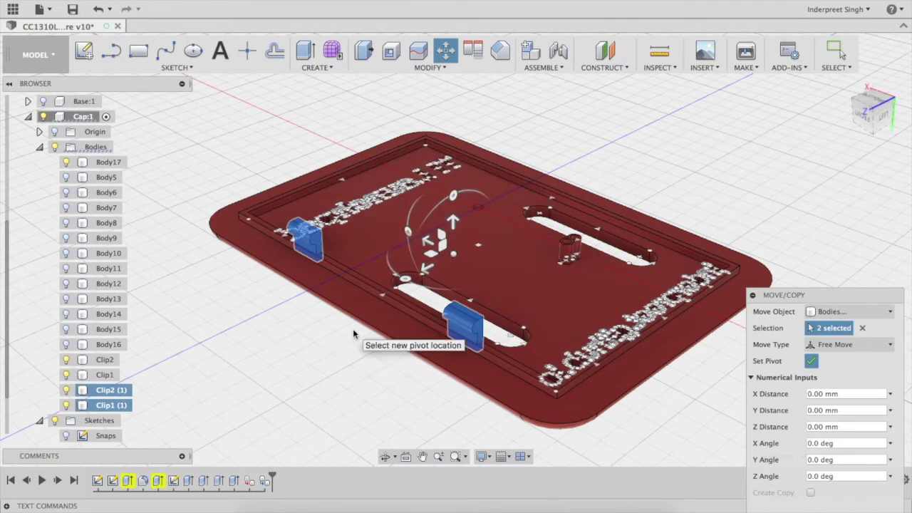
{"action": "left_click", "coordinate": [362, 312]}
{"action": "left_click", "coordinate": [375, 296]}
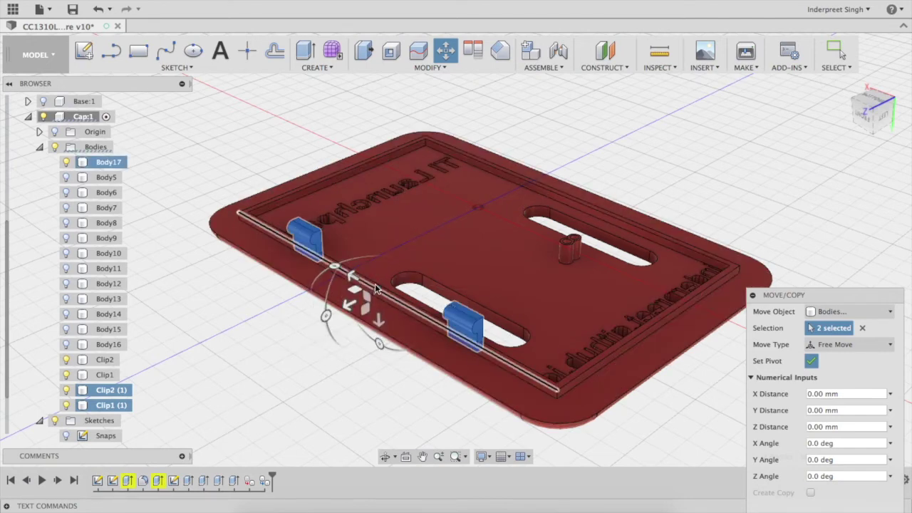
{"action": "left_click", "coordinate": [375, 285]}
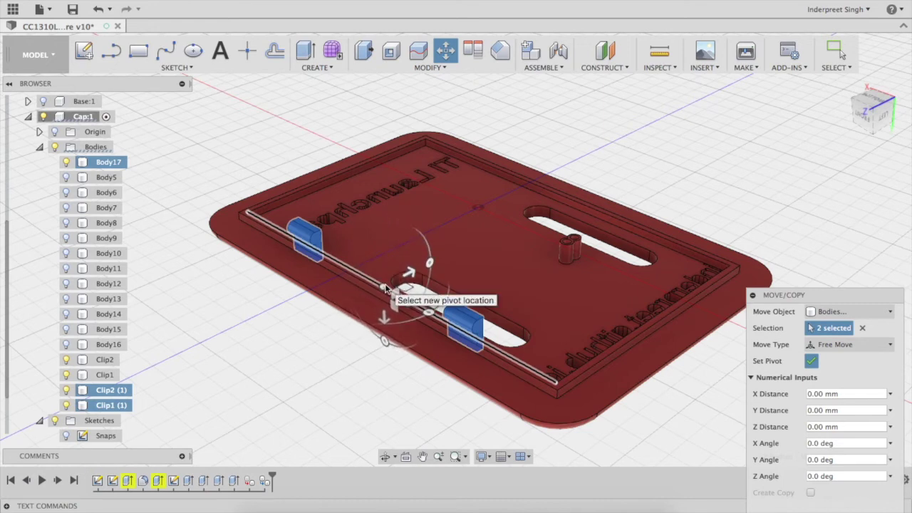
{"action": "left_click", "coordinate": [385, 288]}
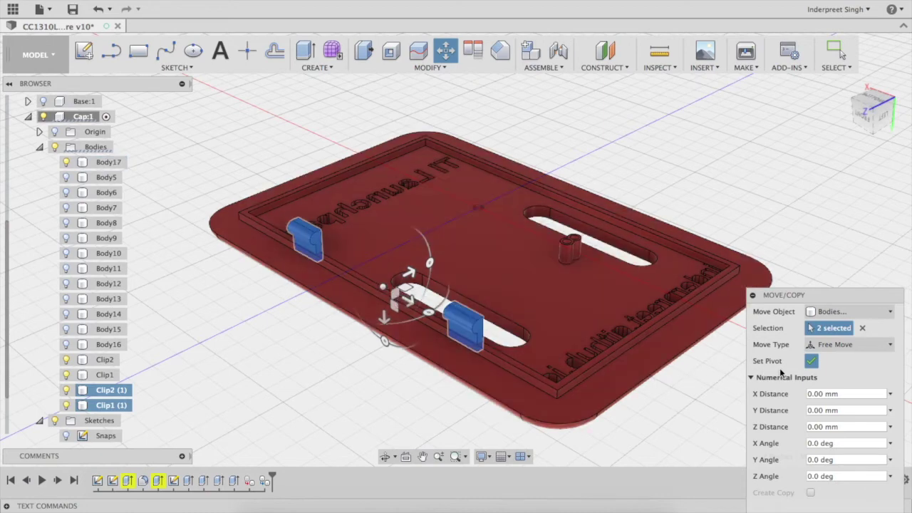
{"action": "left_click", "coordinate": [811, 361]}
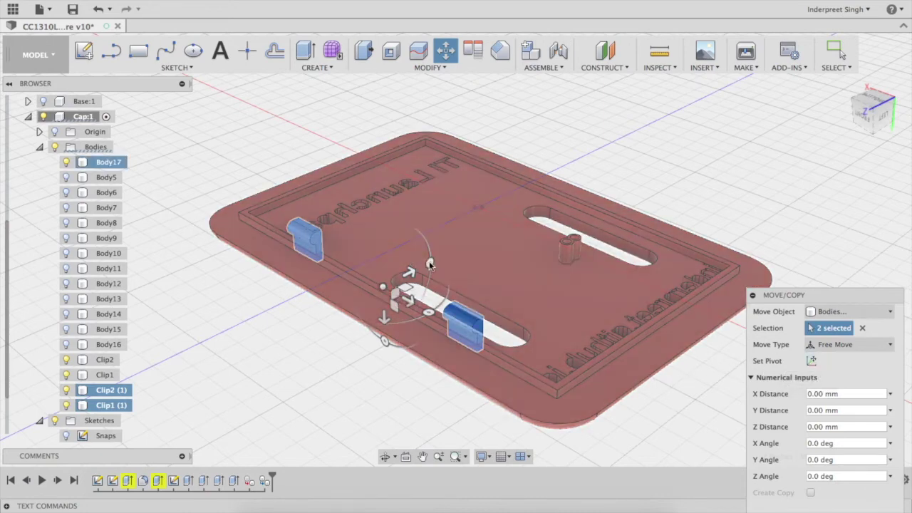
- Rotate the two clip copies -180° about Y onto the cap's opposite long side and commit
{"action": "left_click_drag", "start_coordinate": [412, 273], "coordinate": [576, 179]}
{"action": "middle_click_drag", "start_coordinate": [711, 181], "coordinate": [713, 164], "text": "shift"}
{"action": "left_click_drag", "start_coordinate": [614, 200], "coordinate": [525, 135]}
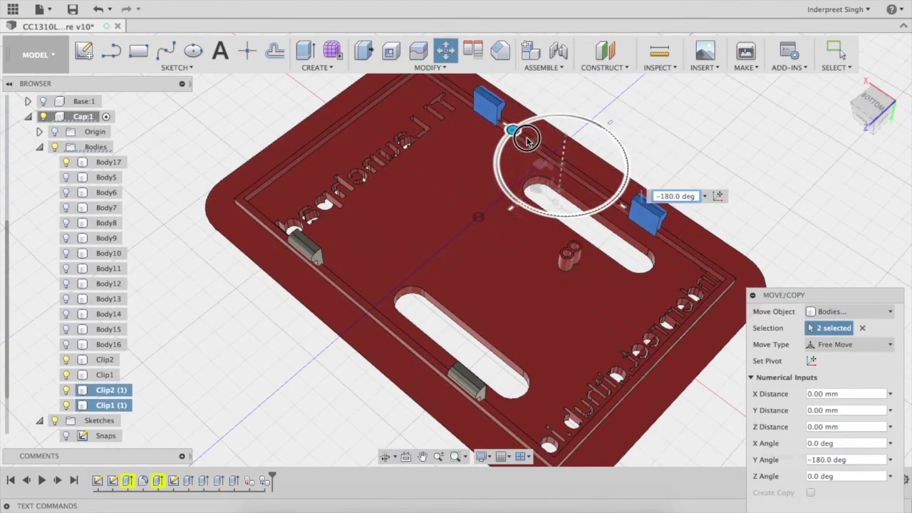
{"action": "middle_click_drag", "start_coordinate": [528, 132], "coordinate": [556, 164], "text": "shift"}
{"action": "scroll", "coordinate": [528, 379], "scroll_direction": "up", "scroll_amount": 5}
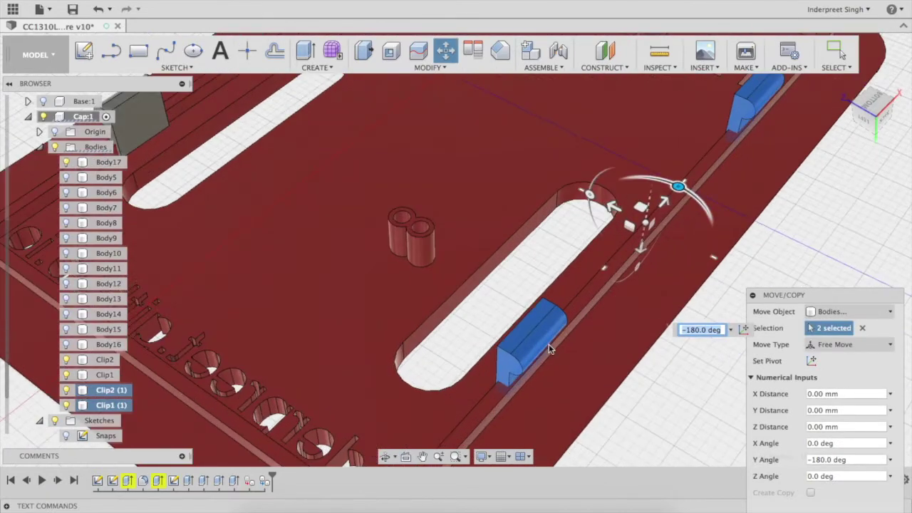
{"action": "scroll", "coordinate": [657, 233], "scroll_direction": "down", "scroll_amount": 2}
{"action": "scroll", "coordinate": [735, 153], "scroll_direction": "up", "scroll_amount": 5}
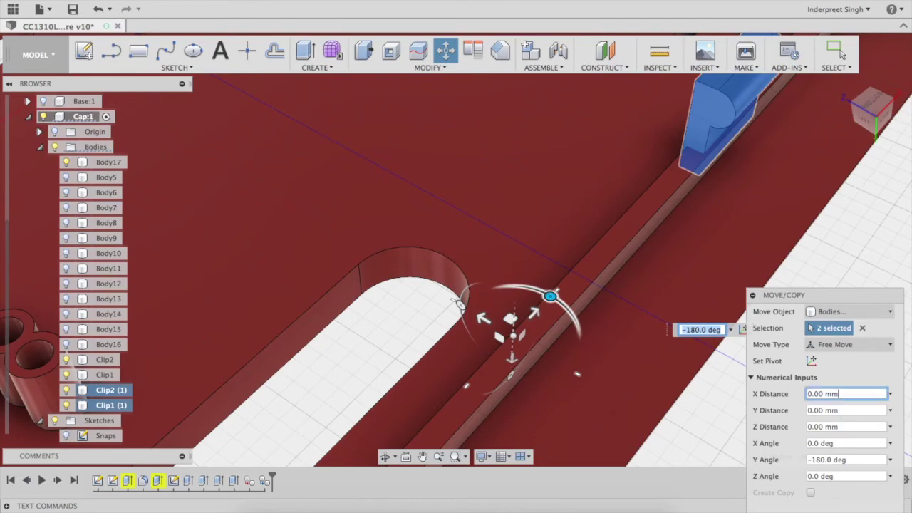
{"action": "key", "text": "Return"}
{"action": "left_click", "coordinate": [826, 213]}
- Collapse Cap:1 and make the launchpad enclosure and Base:1 components visible again
{"action": "left_click", "coordinate": [846, 83]}
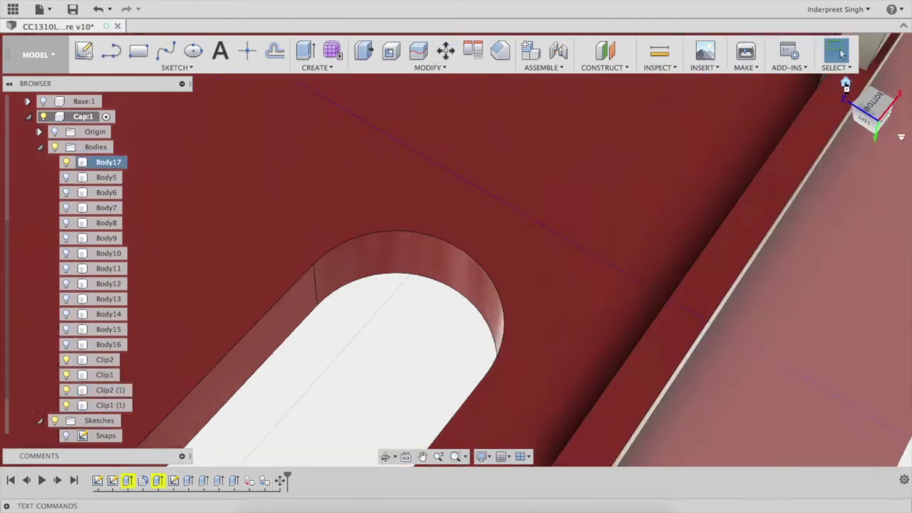
{"action": "left_click_drag", "start_coordinate": [456, 250], "coordinate": [516, 214]}
{"action": "key", "text": "Escape"}
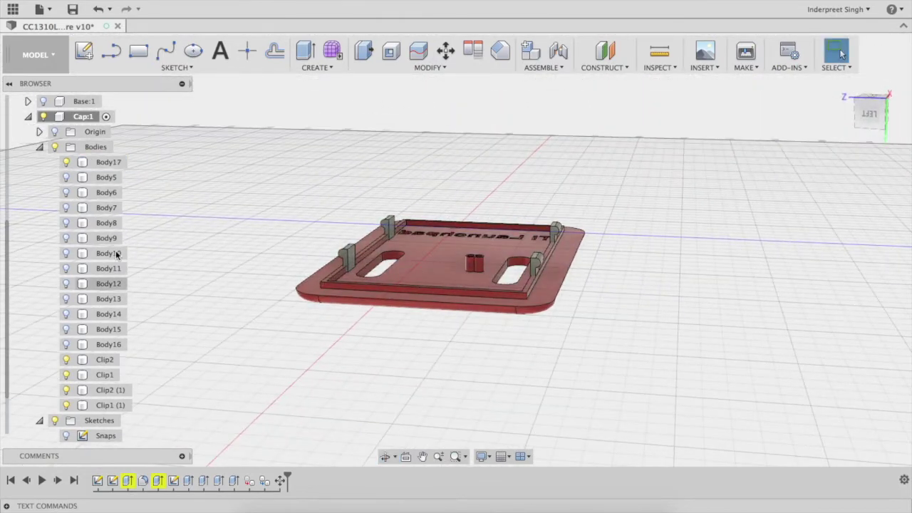
{"action": "left_click", "coordinate": [40, 147]}
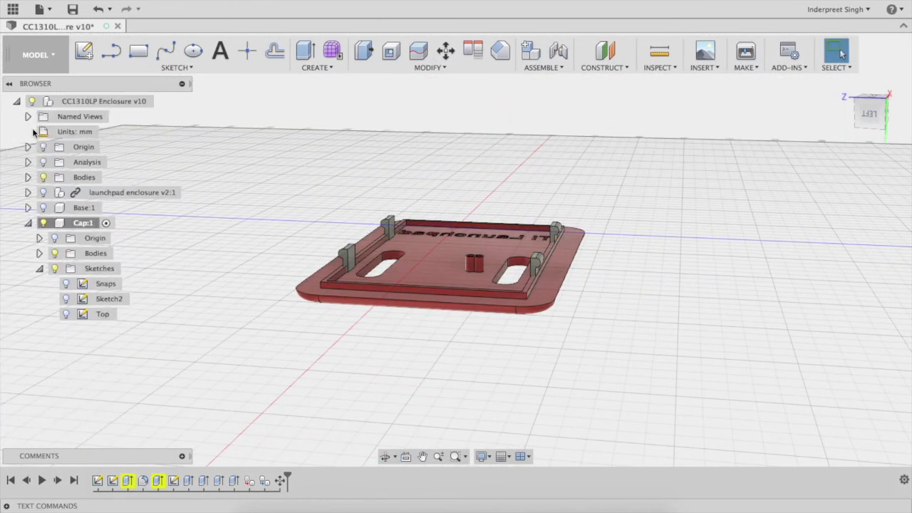
{"action": "left_click", "coordinate": [30, 223]}
{"action": "left_click", "coordinate": [42, 208]}
{"action": "left_click", "coordinate": [43, 192]}
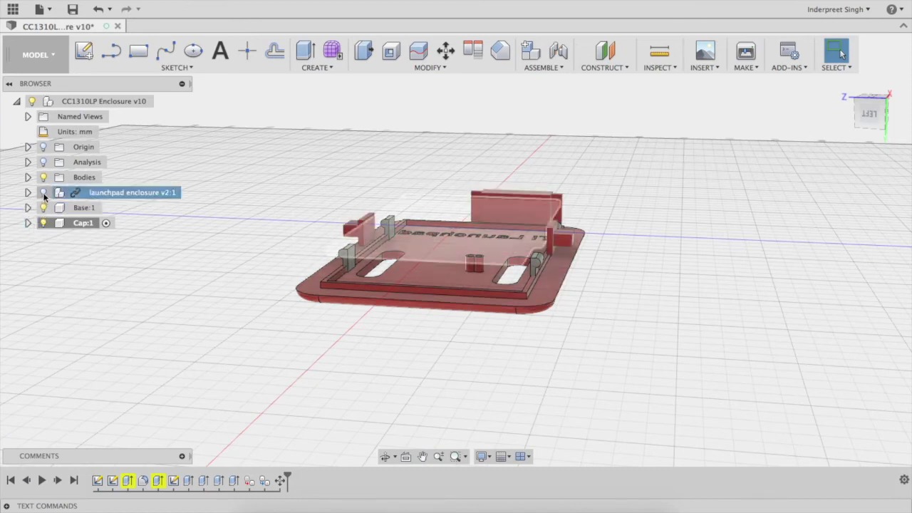
{"action": "left_click", "coordinate": [845, 82]}
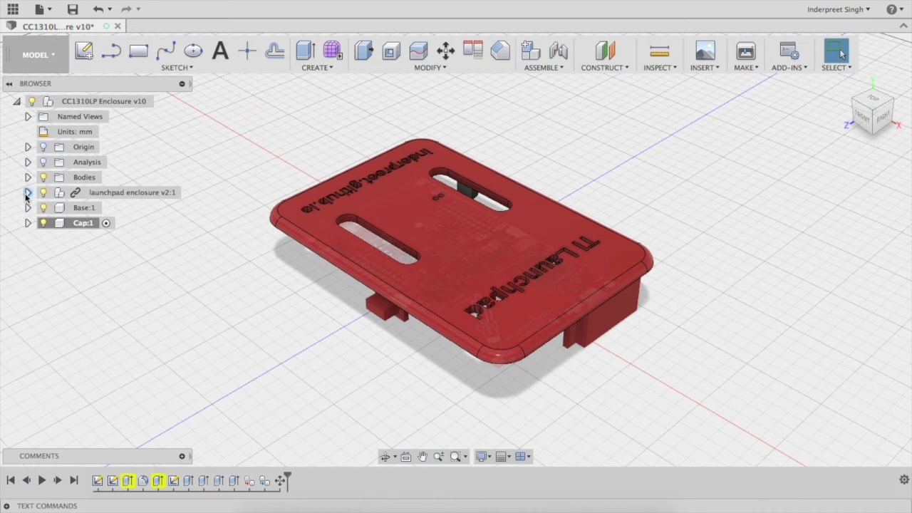
- Turn on the green base body Body1 inside Base:1
{"action": "left_click", "coordinate": [28, 192]}
{"action": "left_click", "coordinate": [28, 192]}
{"action": "left_click", "coordinate": [28, 207]}
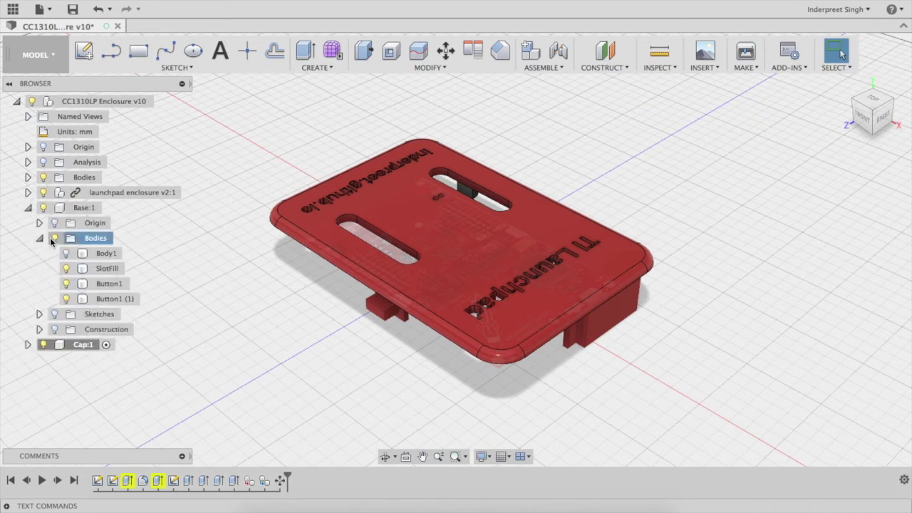
{"action": "left_click", "coordinate": [65, 254]}
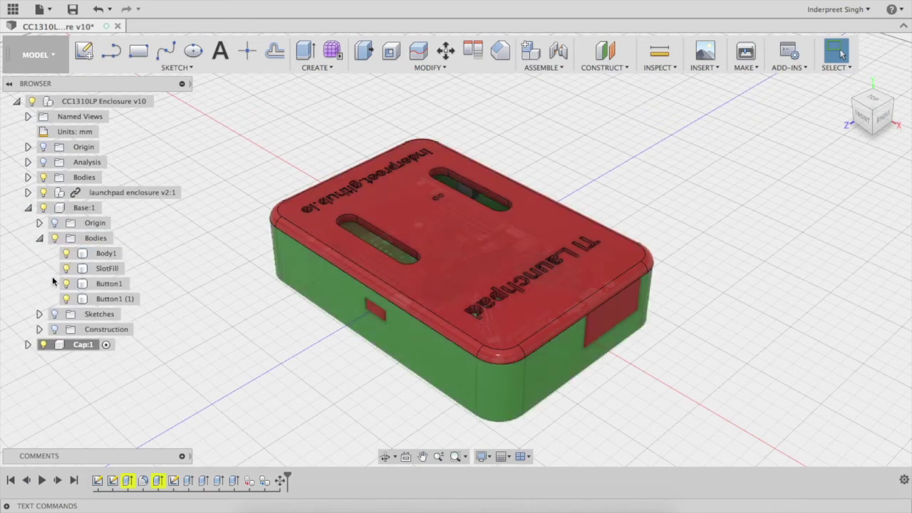
{"action": "left_click", "coordinate": [28, 208]}
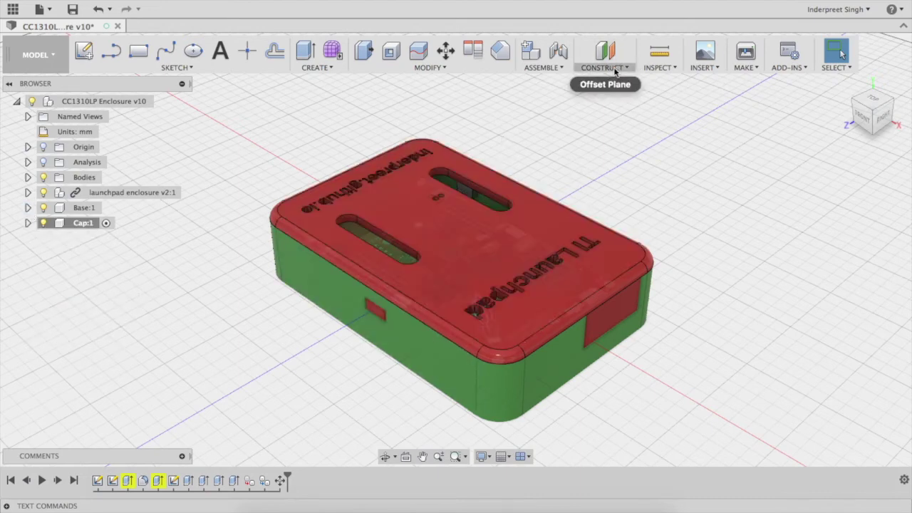
{"action": "left_click", "coordinate": [659, 67]}
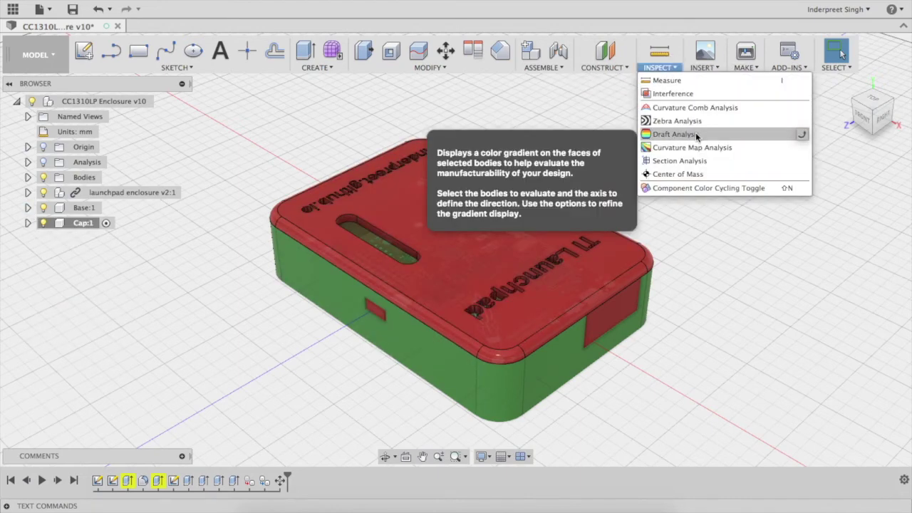
- Cut a -30 mm section from the enclosure's right side face and zoom onto the seated clip
{"action": "left_click", "coordinate": [690, 162]}
{"action": "left_click", "coordinate": [554, 358]}
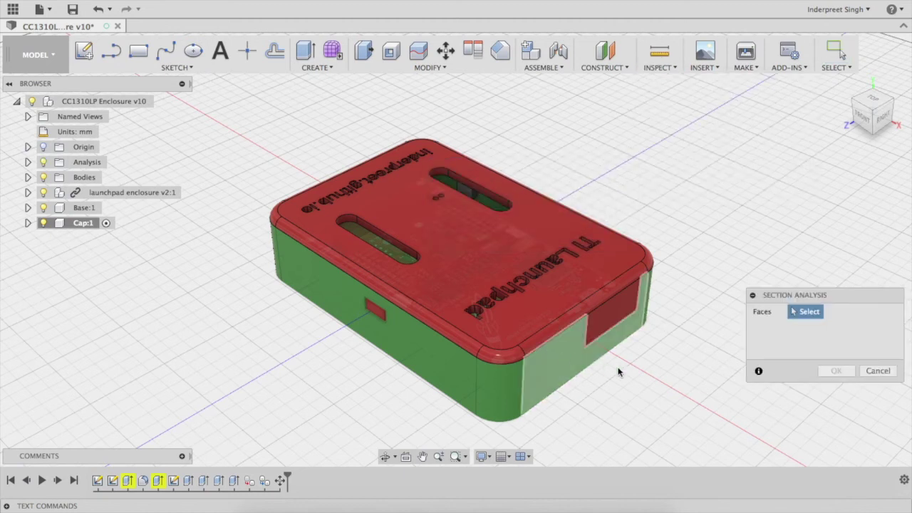
{"action": "left_click_drag", "start_coordinate": [586, 375], "coordinate": [512, 332]}
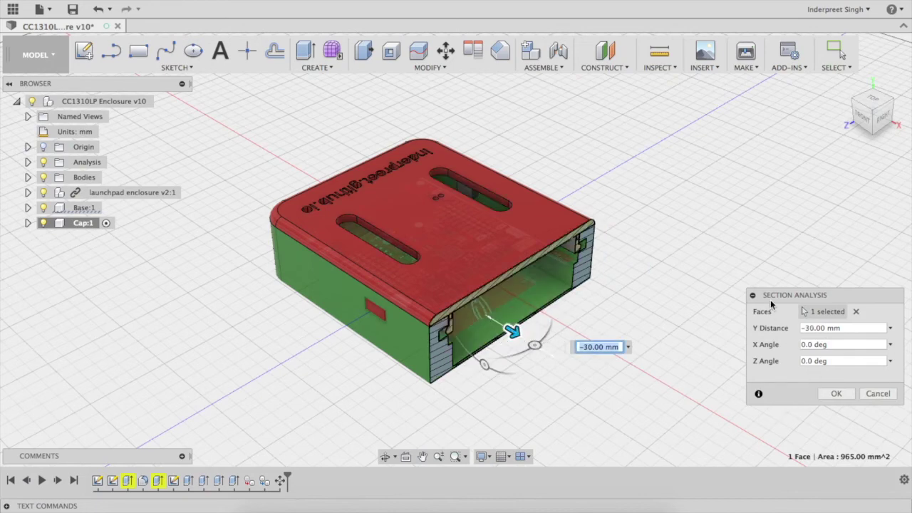
{"action": "middle_click_drag", "start_coordinate": [674, 327], "coordinate": [613, 206], "text": "shift"}
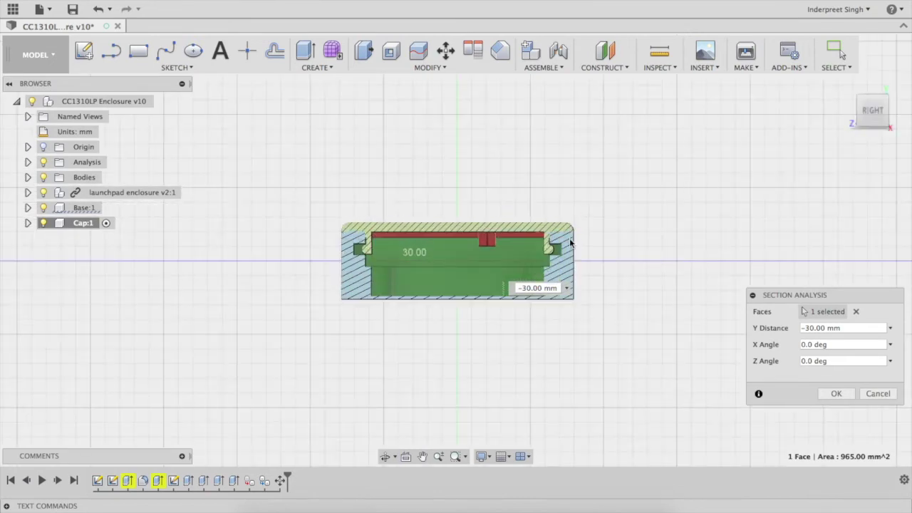
{"action": "scroll", "coordinate": [571, 243], "scroll_direction": "up", "scroll_amount": 10}
{"action": "scroll", "coordinate": [557, 259], "scroll_direction": "up", "scroll_amount": 3}
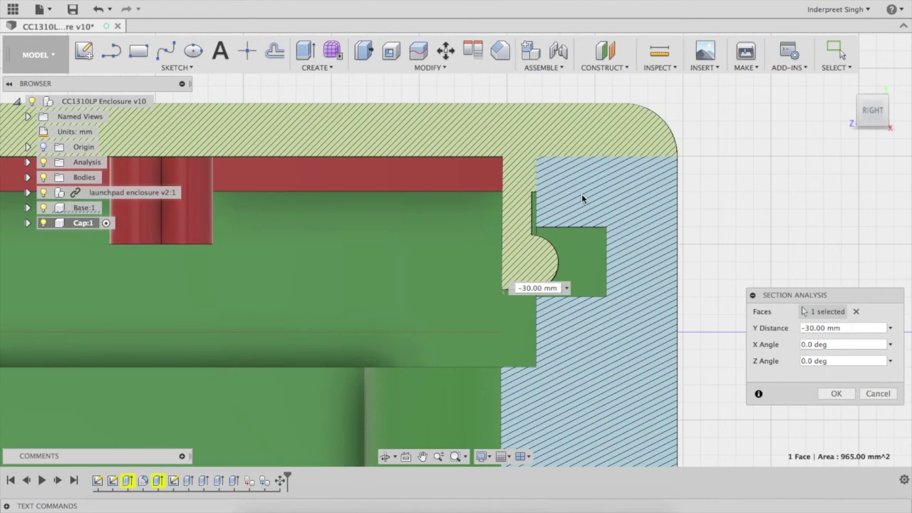
{"action": "scroll", "coordinate": [581, 197], "scroll_direction": "down", "scroll_amount": 8}
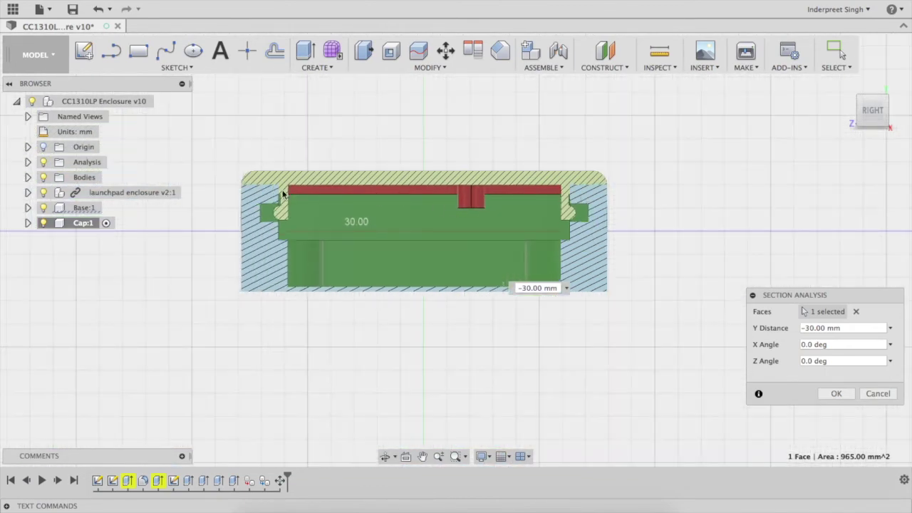
{"action": "scroll", "coordinate": [283, 192], "scroll_direction": "up", "scroll_amount": 7}
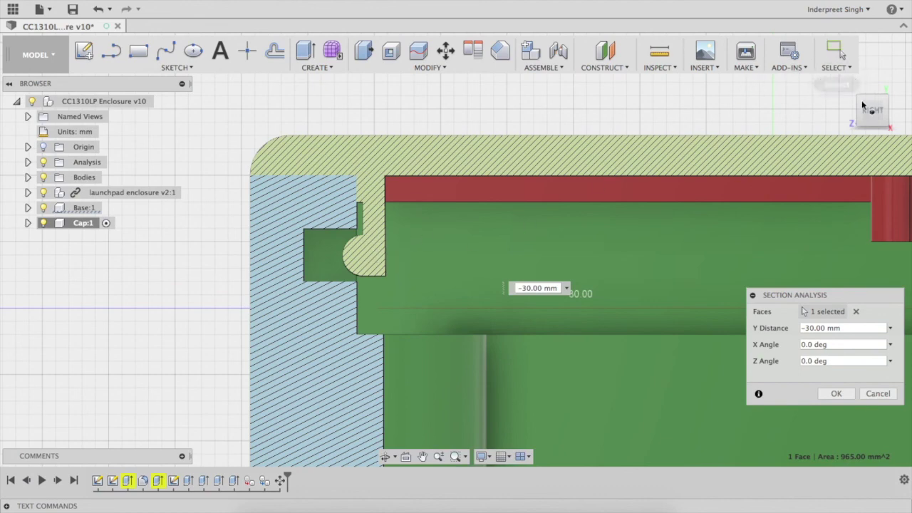
- Return to the home view and confirm the -30 mm section analysis
{"action": "left_click", "coordinate": [846, 84]}
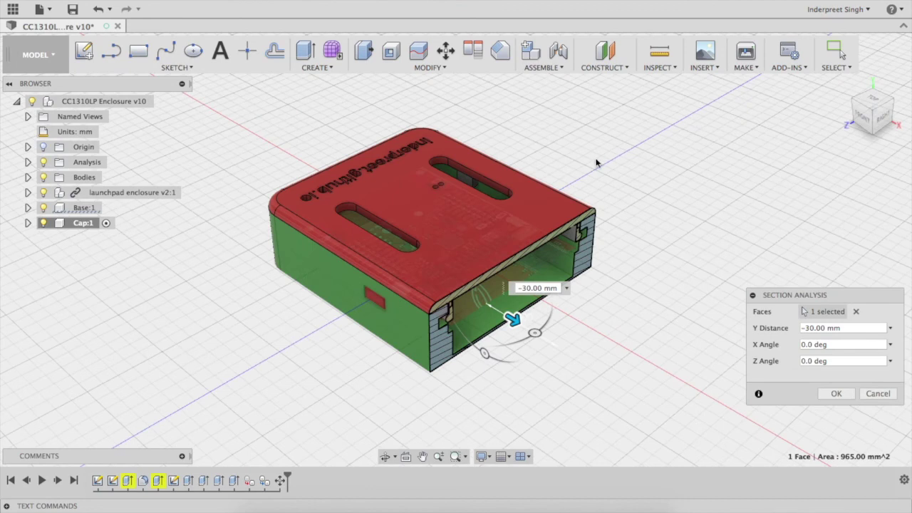
{"action": "left_click", "coordinate": [837, 395]}
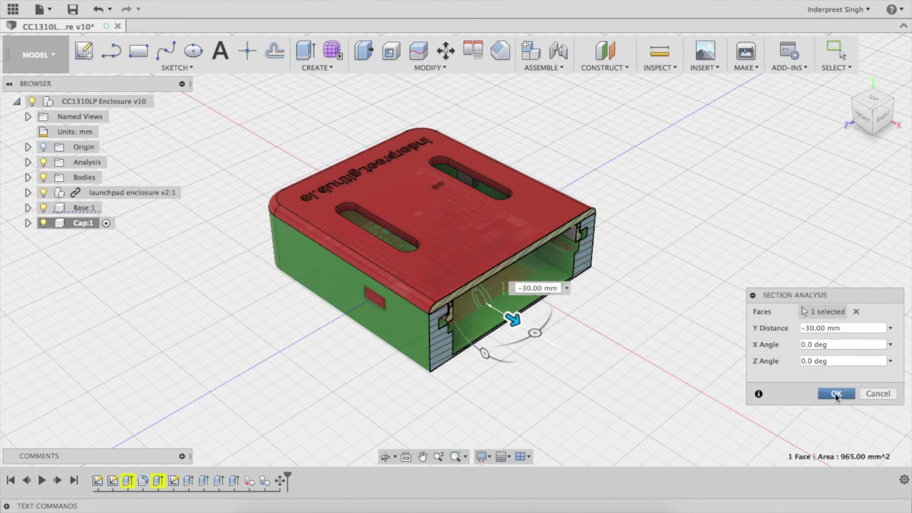